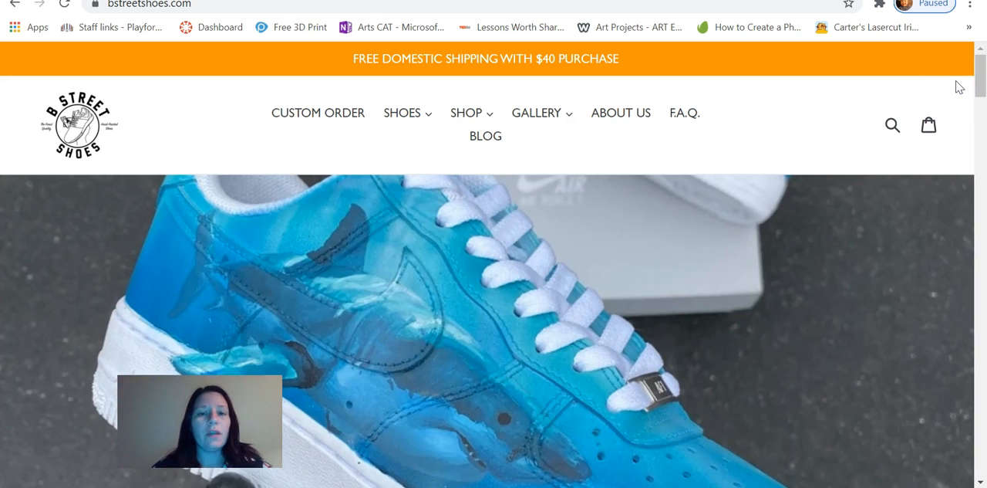
# Browse the custom shoe designs on the B Street Shoes website and open the full collection
pyautogui.moveTo(979, 70); pyautogui.dragTo(982, 134)
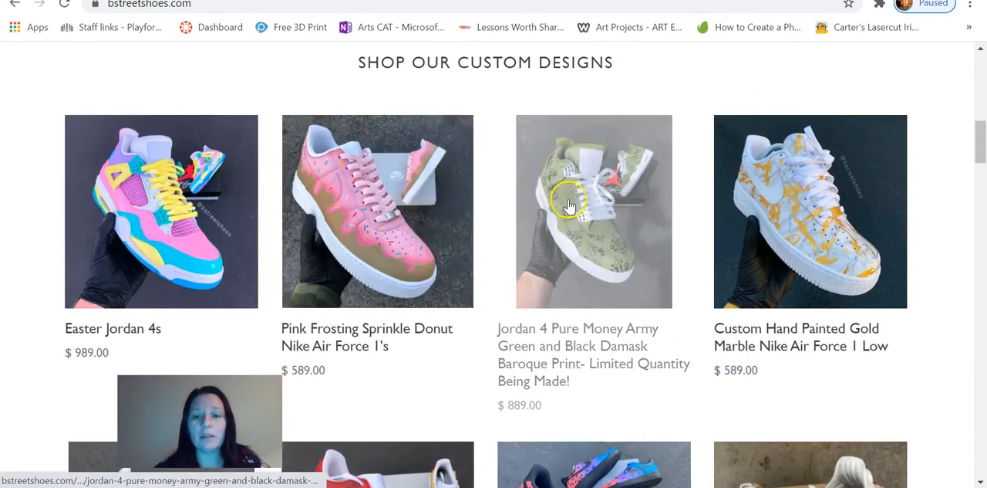
pyautogui.moveTo(981, 132); pyautogui.dragTo(982, 165)
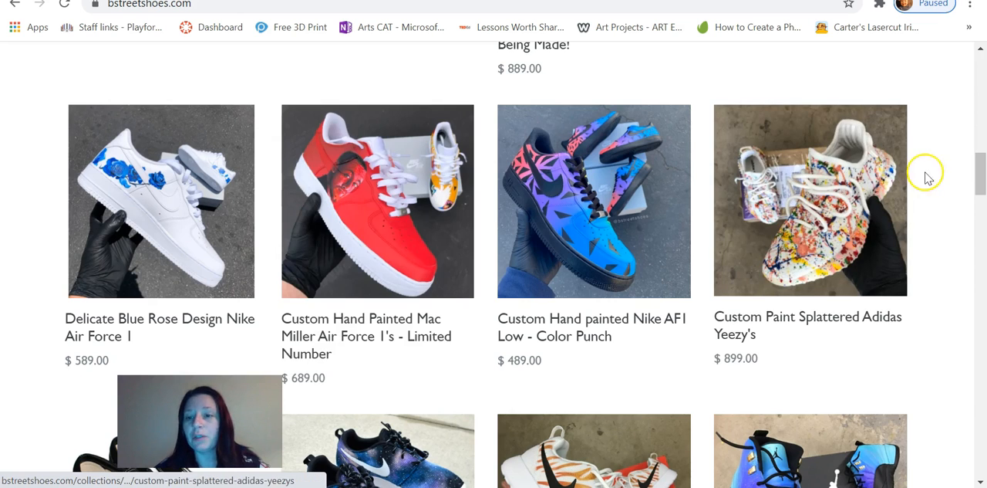
pyautogui.moveTo(981, 169); pyautogui.dragTo(981, 218)
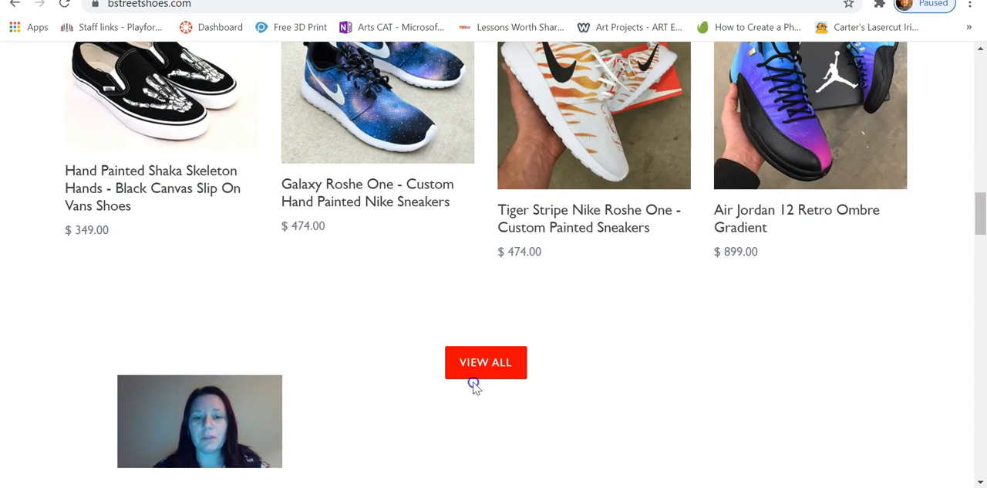
pyautogui.click(493, 369)
pyautogui.moveTo(978, 100)
pyautogui.mouseDown()
pyautogui.moveTo(979, 331)
pyautogui.moveTo(981, 99)
pyautogui.mouseUp()
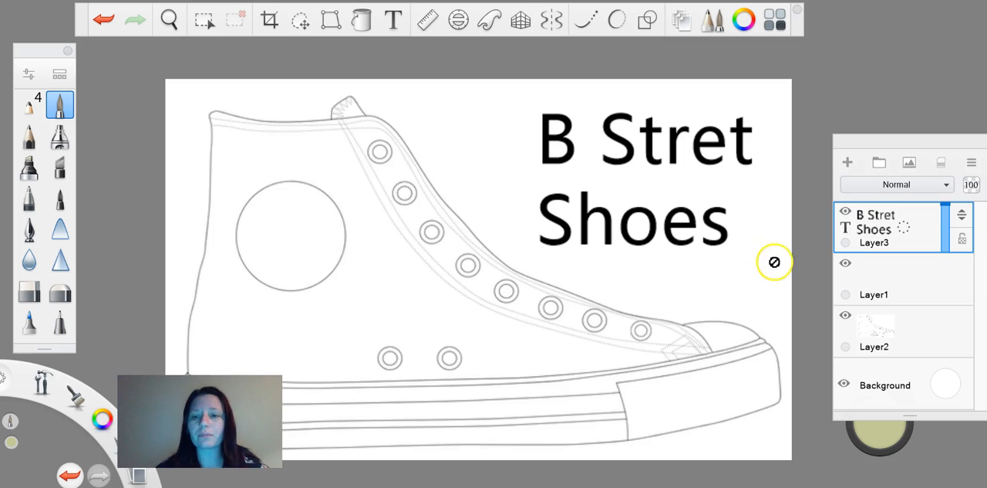
# In the SketchBook drawing, hide the text layer, Layer1 and the background so only the sneaker outline on Layer2 is shown
pyautogui.click(847, 210)
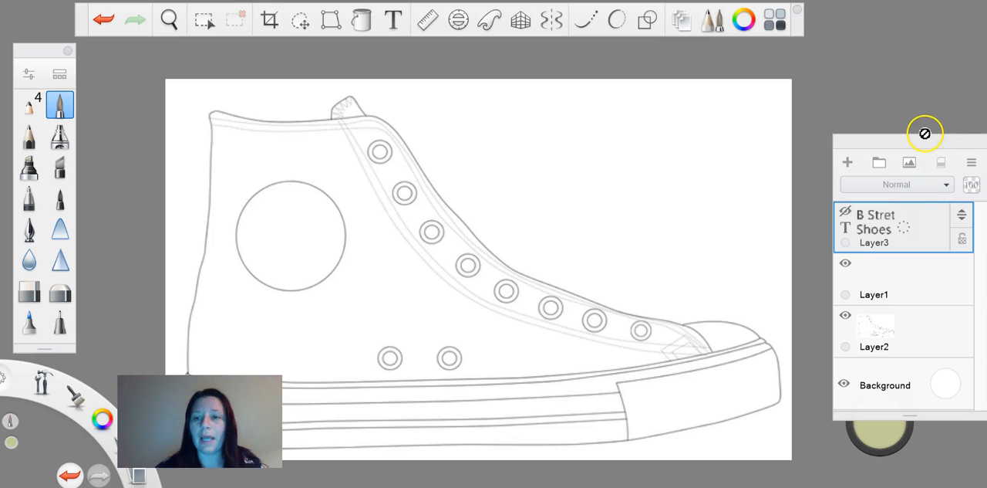
pyautogui.moveTo(926, 137); pyautogui.dragTo(919, 34)
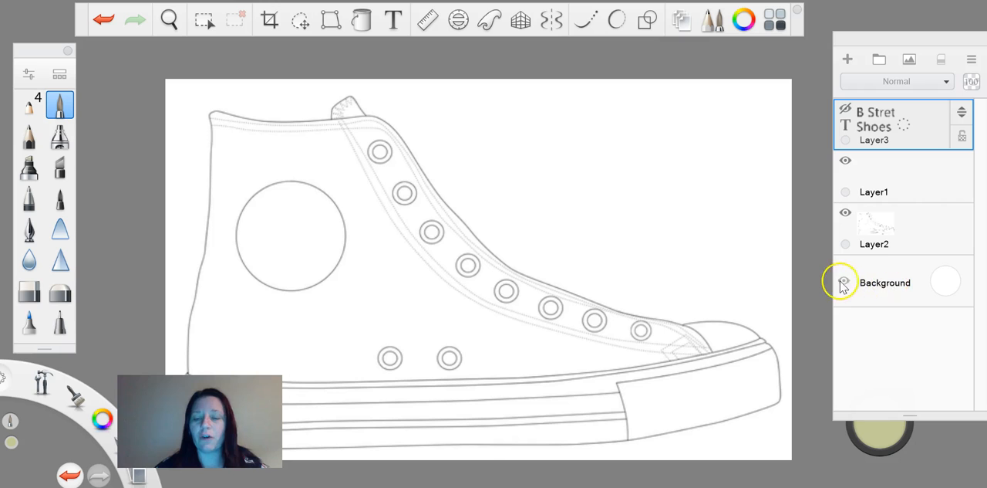
pyautogui.click(846, 215)
pyautogui.click(845, 160)
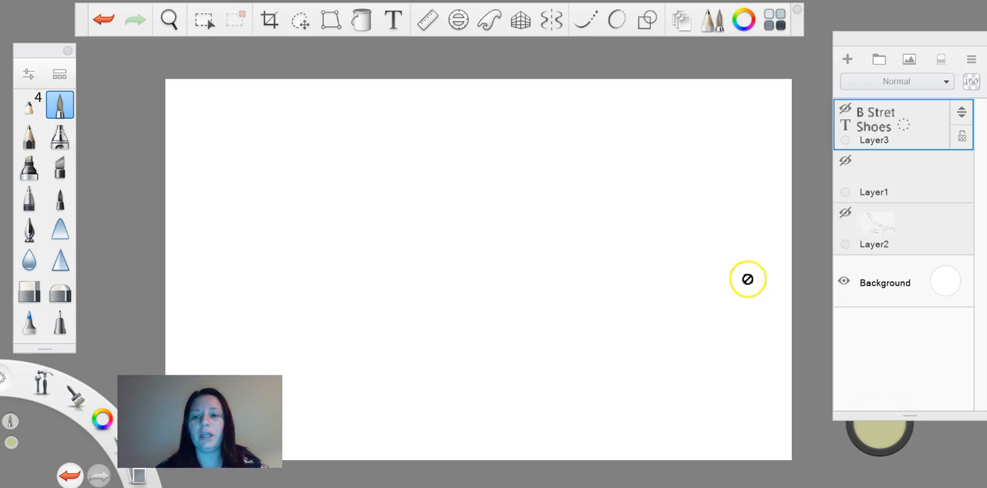
pyautogui.click(951, 283)
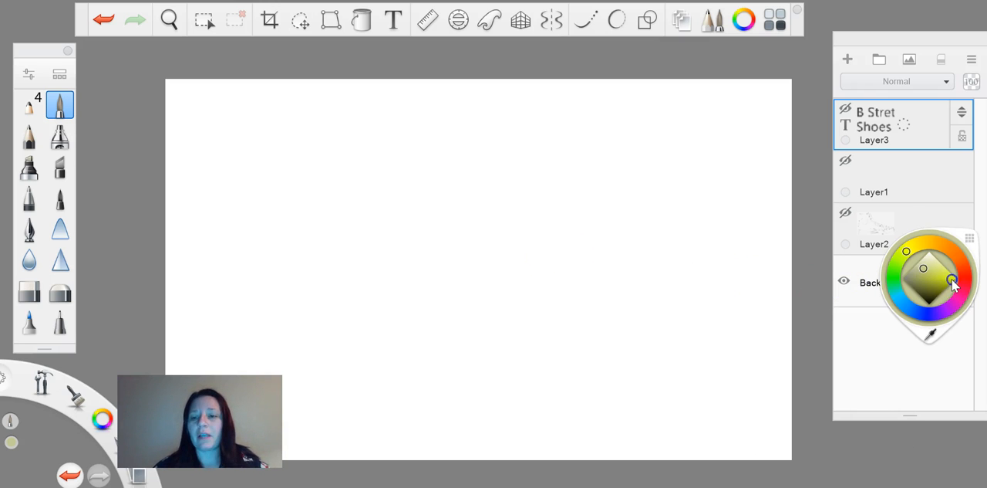
pyautogui.click(863, 358)
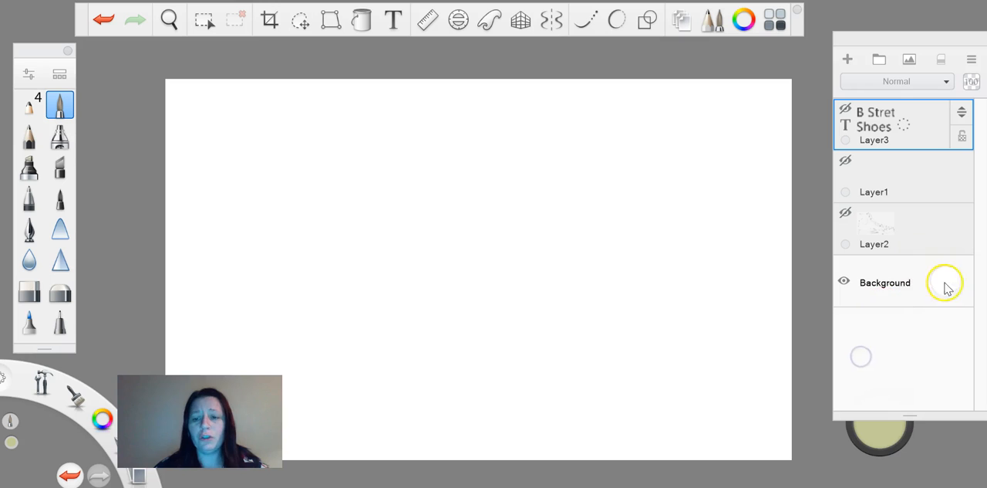
pyautogui.click(847, 282)
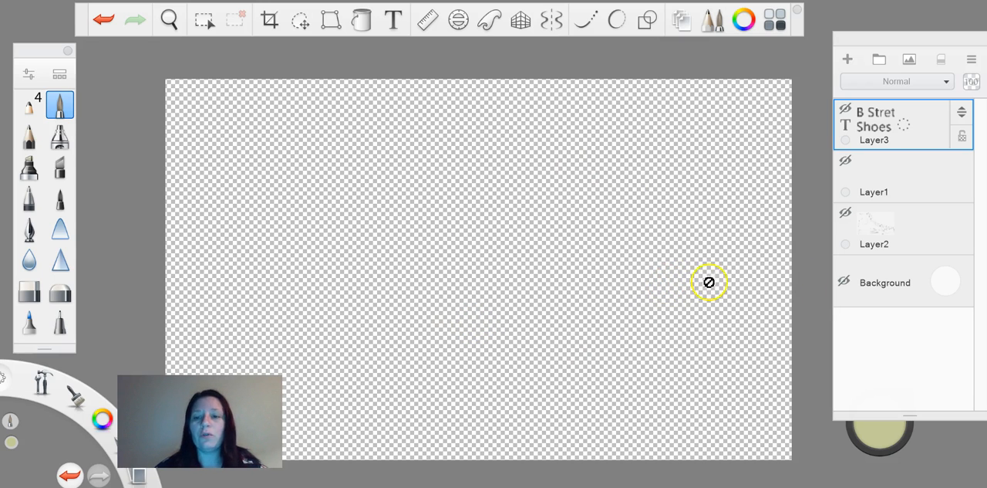
pyautogui.click(848, 215)
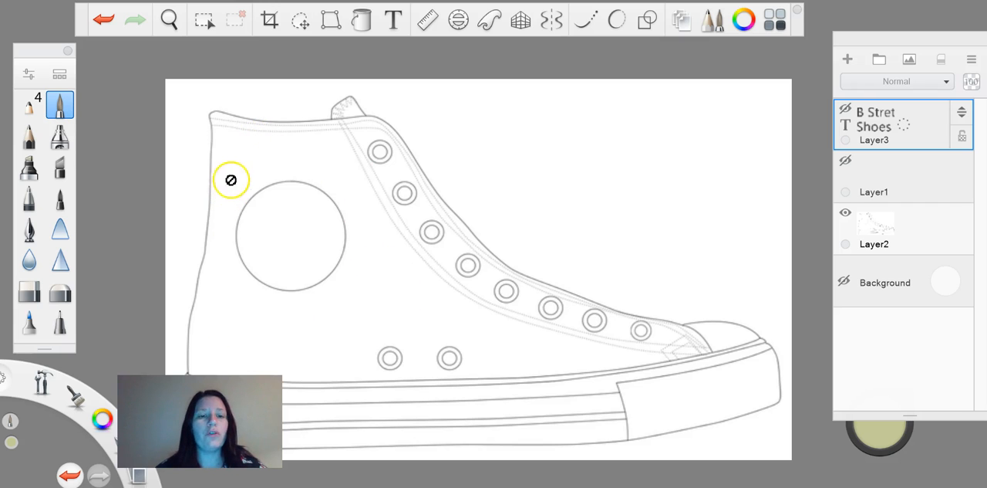
# Delete the white fill of the sneaker's upper on Layer2 using a Magic Wand selection, and deselect
pyautogui.click(906, 219)
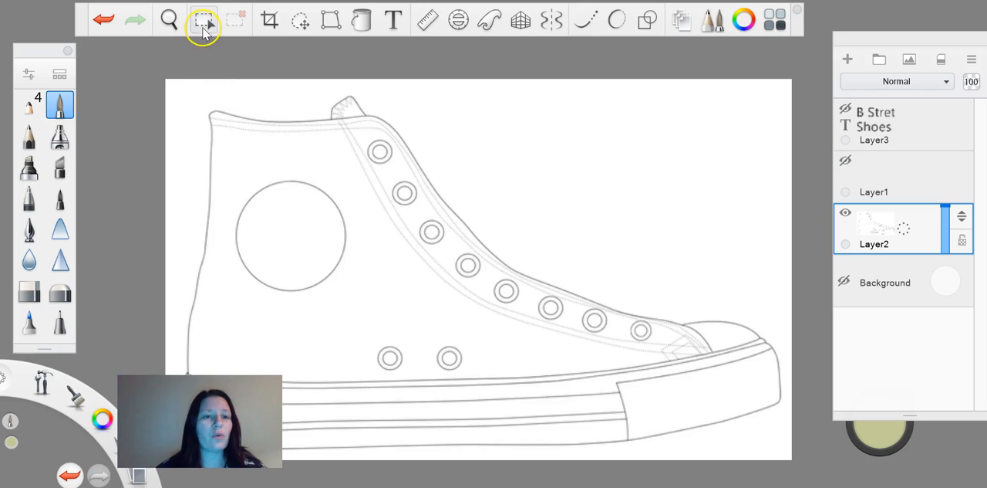
pyautogui.click(205, 25)
pyautogui.click(442, 55)
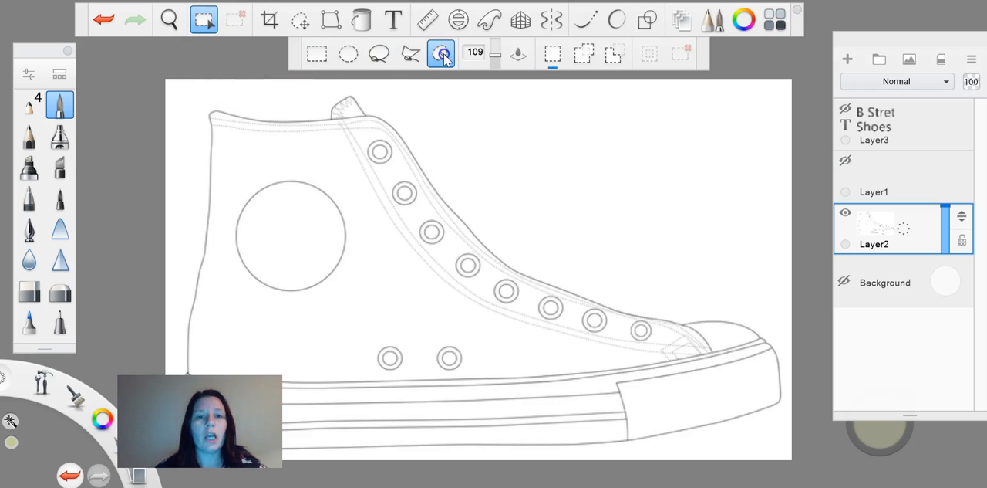
pyautogui.click(361, 261)
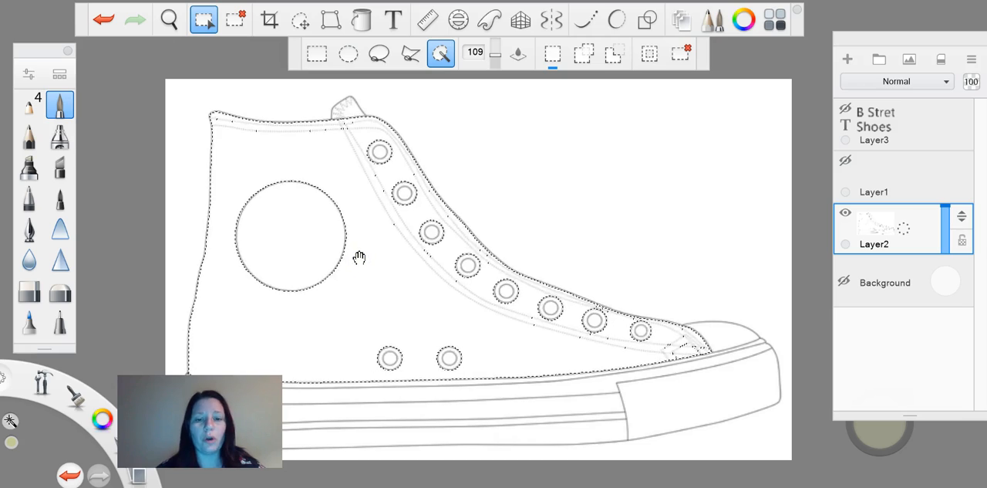
pyautogui.press('Delete')
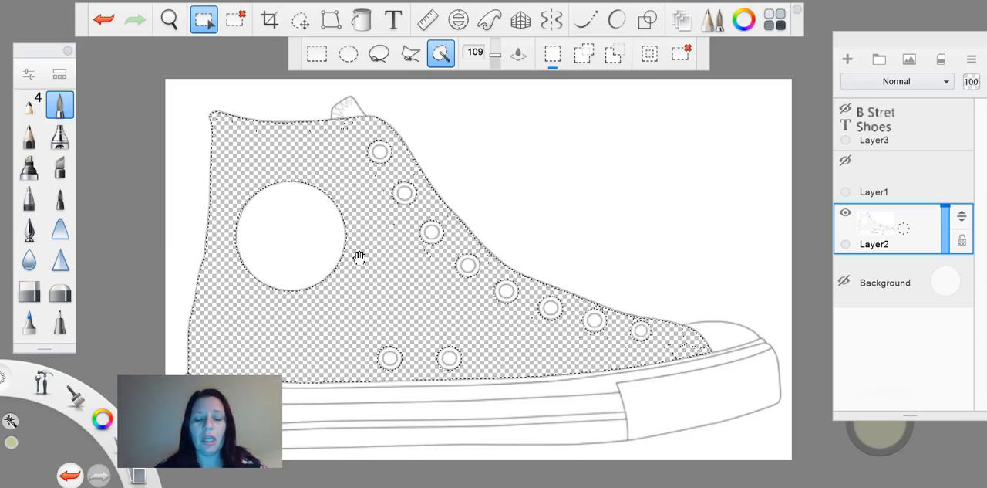
pyautogui.hotkey('ctrl', 'd')
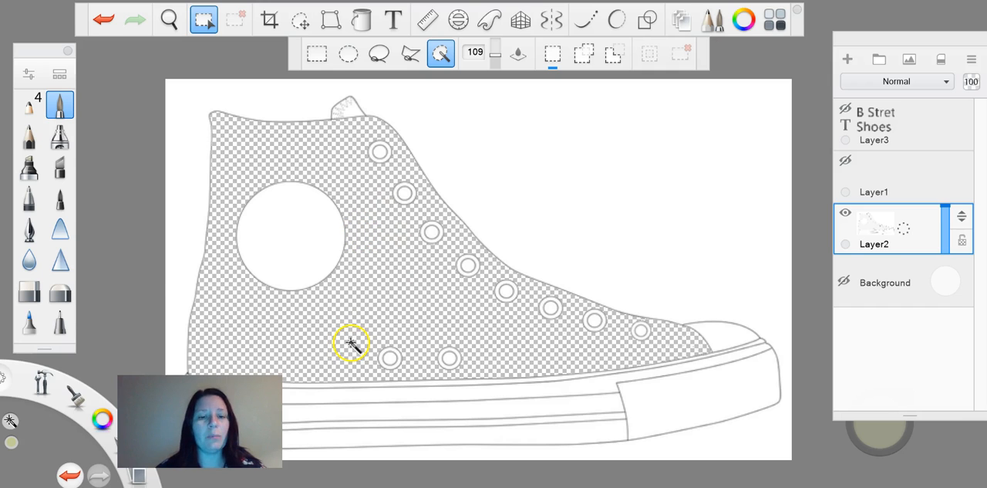
# Move Layer1 beneath the sneaker outline on Layer2 and make it visible
pyautogui.click(31, 109)
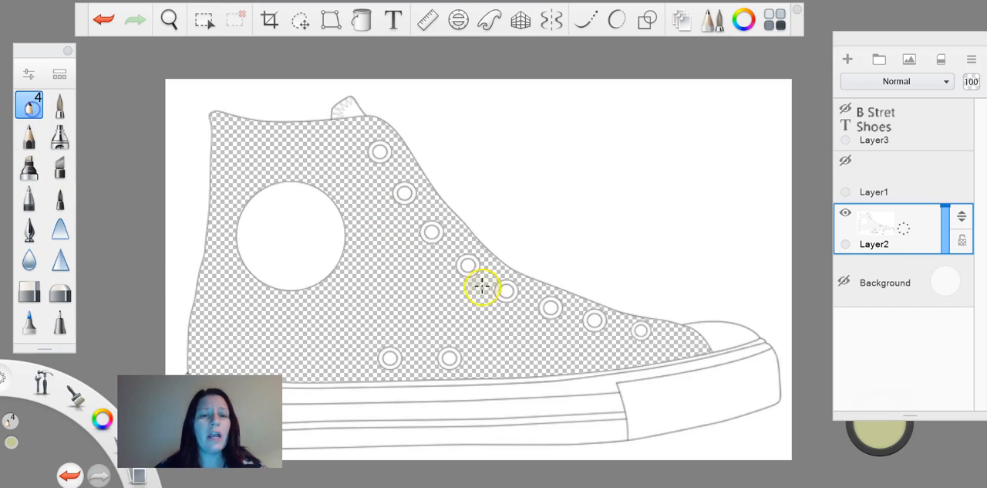
pyautogui.click(897, 178)
pyautogui.moveTo(962, 164); pyautogui.dragTo(922, 263)
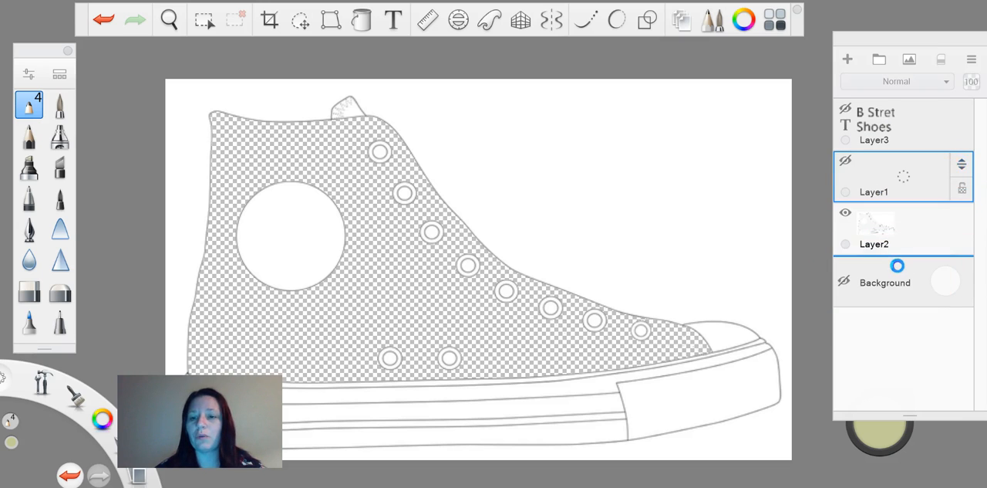
pyautogui.click(845, 211)
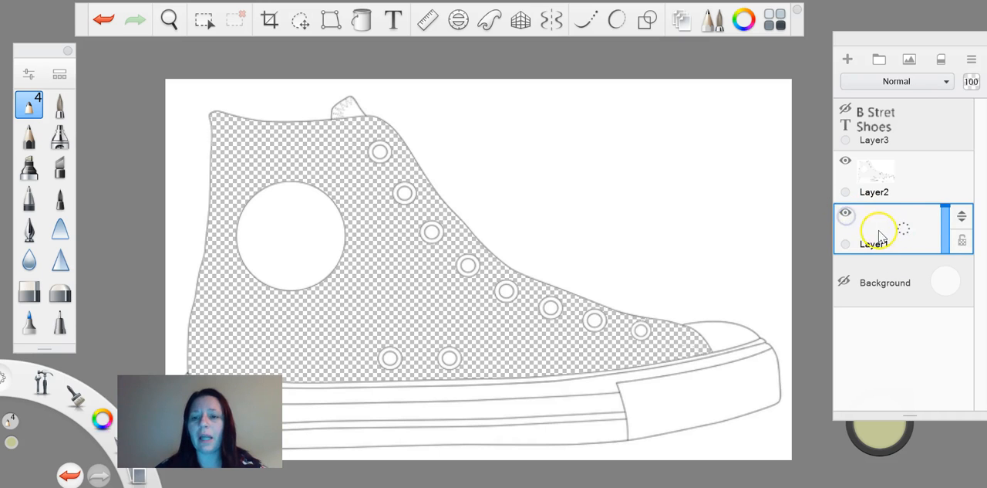
# Try painting the sneaker's upper in olive green on Layer1, and clear the strokes
pyautogui.moveTo(380, 249)
pyautogui.mouseDown()
pyautogui.moveTo(373, 298)
pyautogui.moveTo(346, 287)
pyautogui.moveTo(451, 215)
pyautogui.moveTo(146, 209)
pyautogui.moveTo(458, 178)
pyautogui.moveTo(366, 317)
pyautogui.moveTo(589, 308)
pyautogui.moveTo(432, 352)
pyautogui.moveTo(231, 265)
pyautogui.moveTo(187, 121)
pyautogui.moveTo(335, 145)
pyautogui.moveTo(262, 378)
pyautogui.mouseUp()
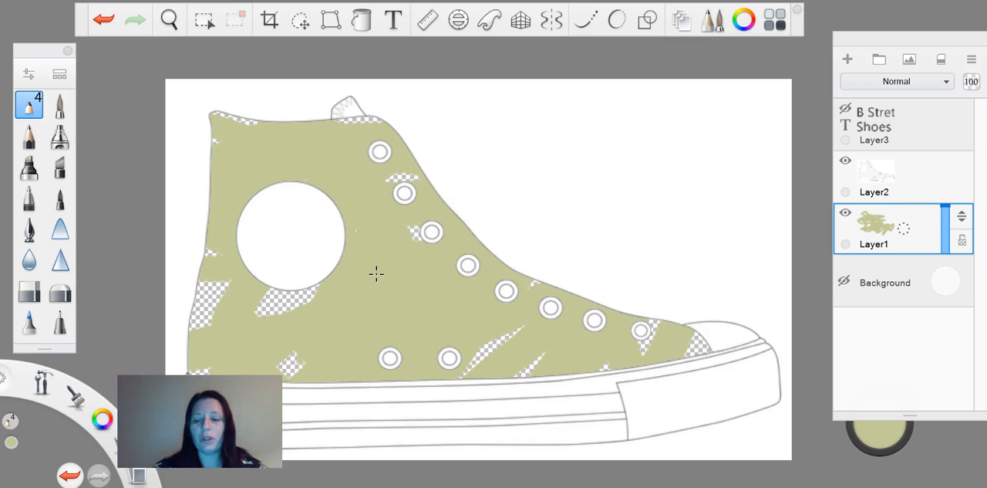
pyautogui.press('Delete')
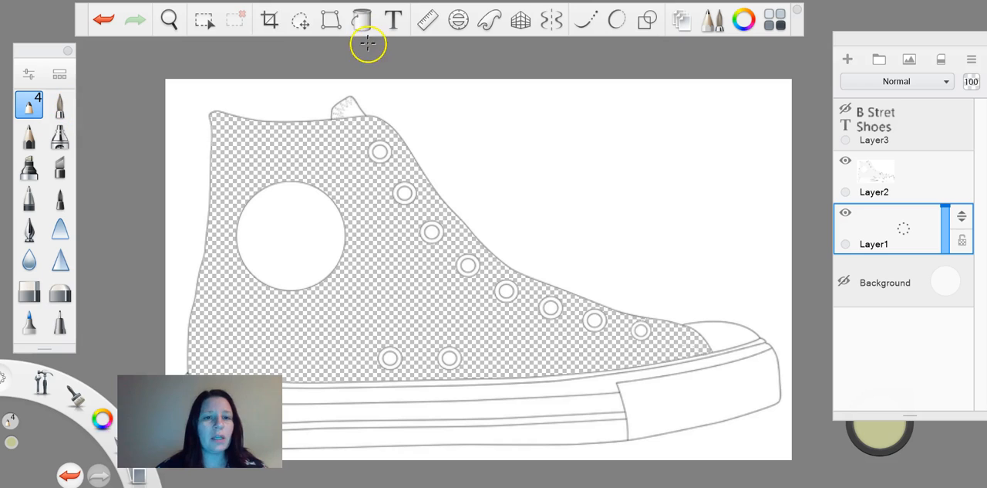
# Delete the white fill inside the ankle circle on Layer2 with the Magic Wand, and check the artwork against the background
pyautogui.click(204, 21)
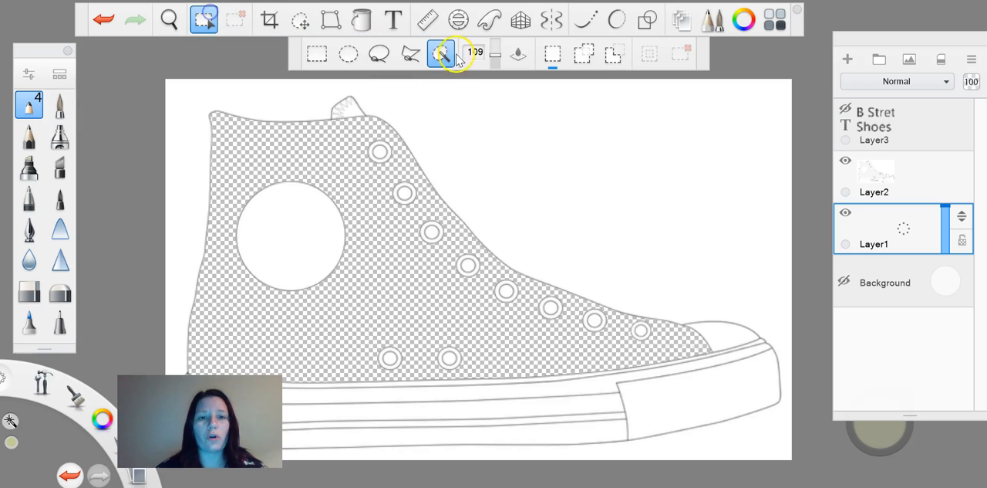
pyautogui.click(899, 172)
pyautogui.click(290, 222)
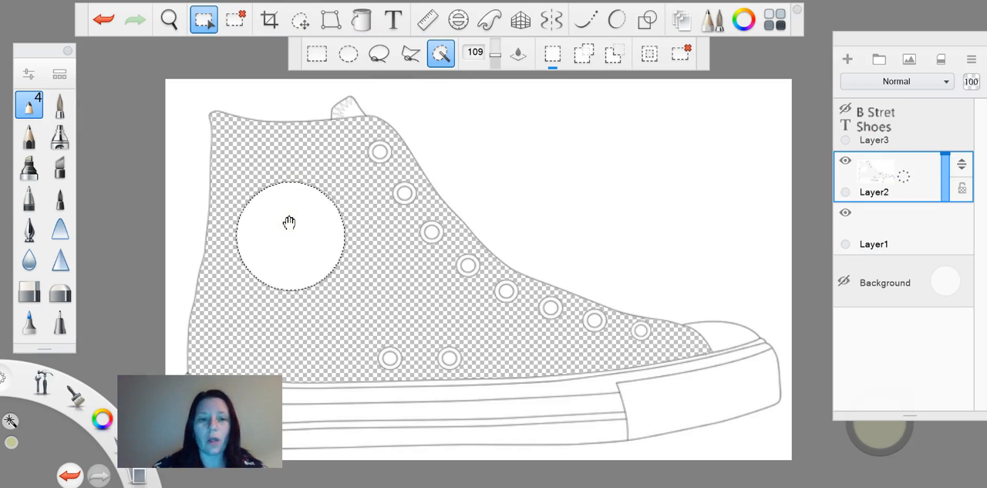
pyautogui.press('Delete')
pyautogui.click(298, 222)
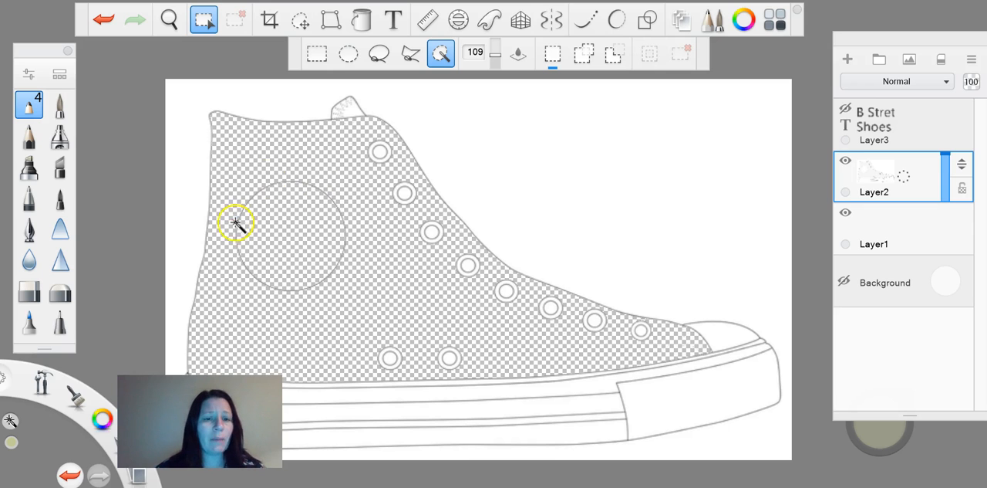
pyautogui.click(845, 282)
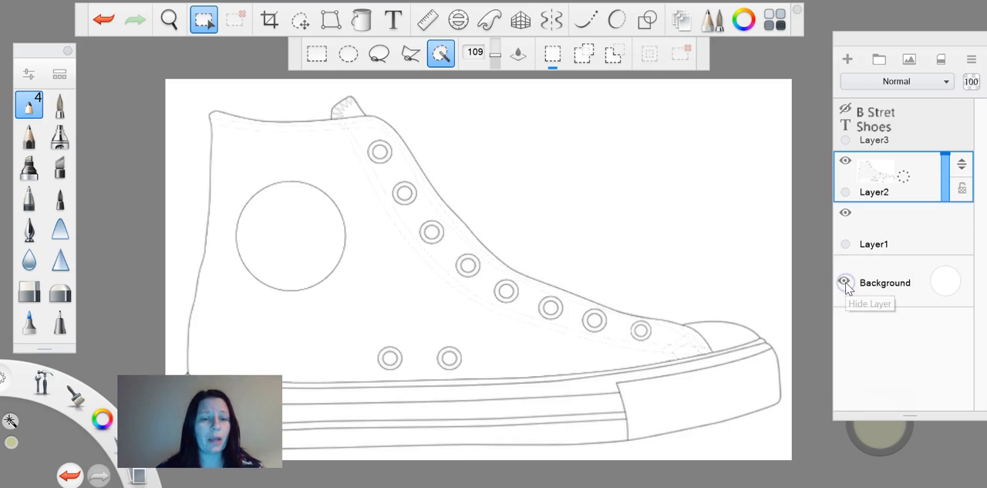
pyautogui.click(845, 283)
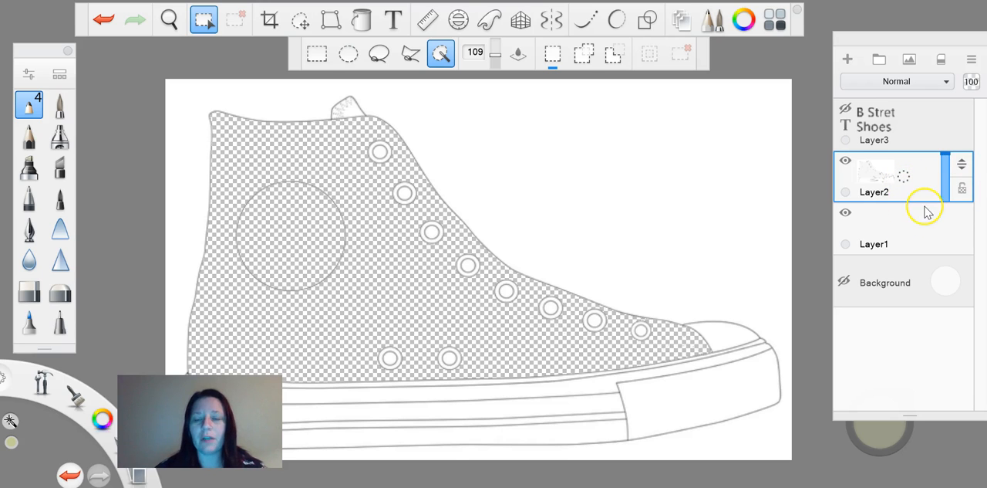
# Lock the transparency of Layer2 and make Layer1 the active layer
pyautogui.click(963, 190)
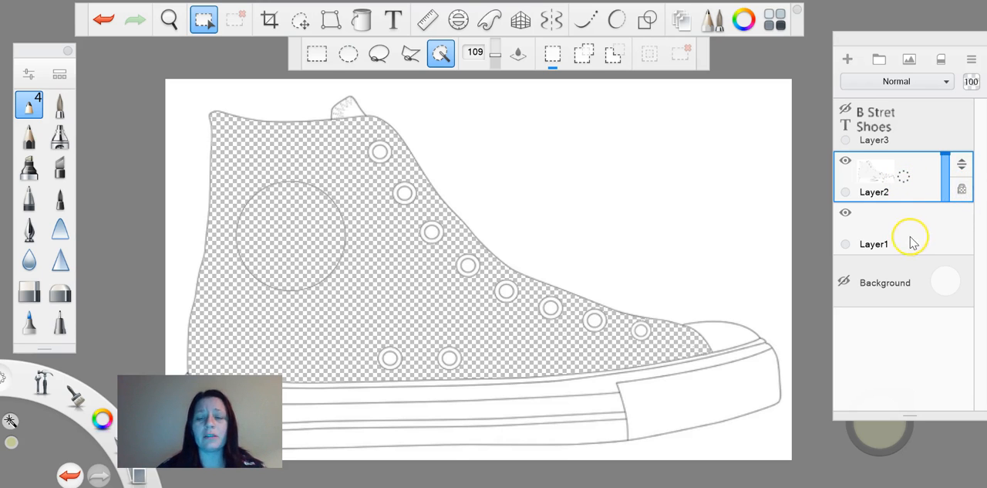
pyautogui.click(907, 179)
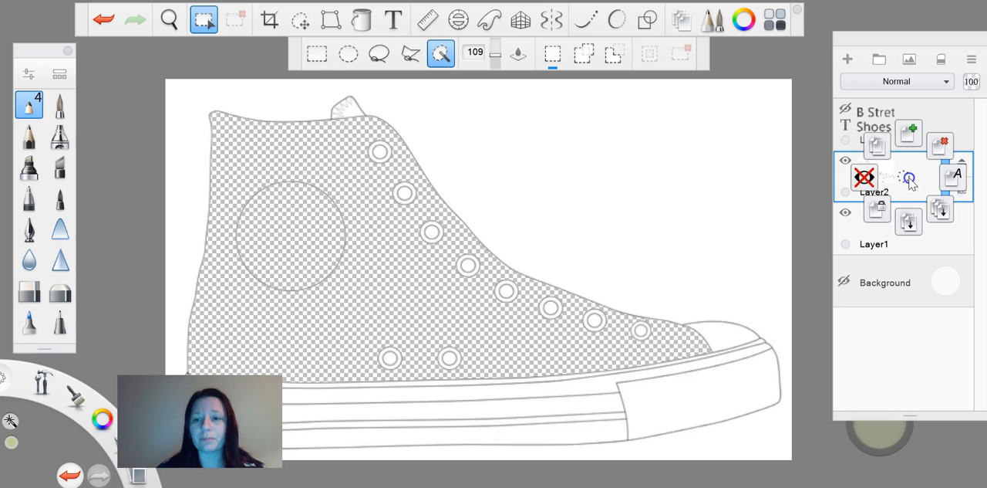
pyautogui.click(906, 239)
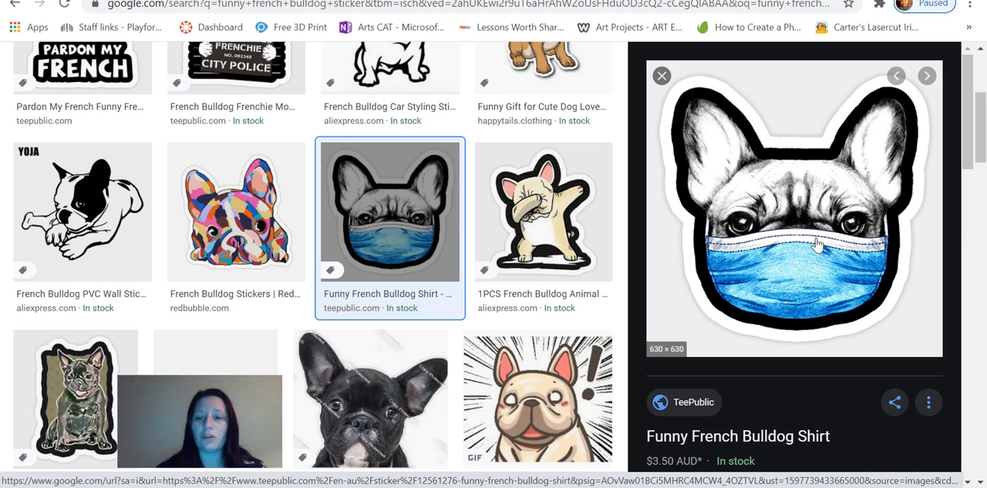
# Copy the masked French bulldog image from Google Images in the browser and paste it above Layer1 in the SketchBook drawing
pyautogui.rightClick(816, 240)
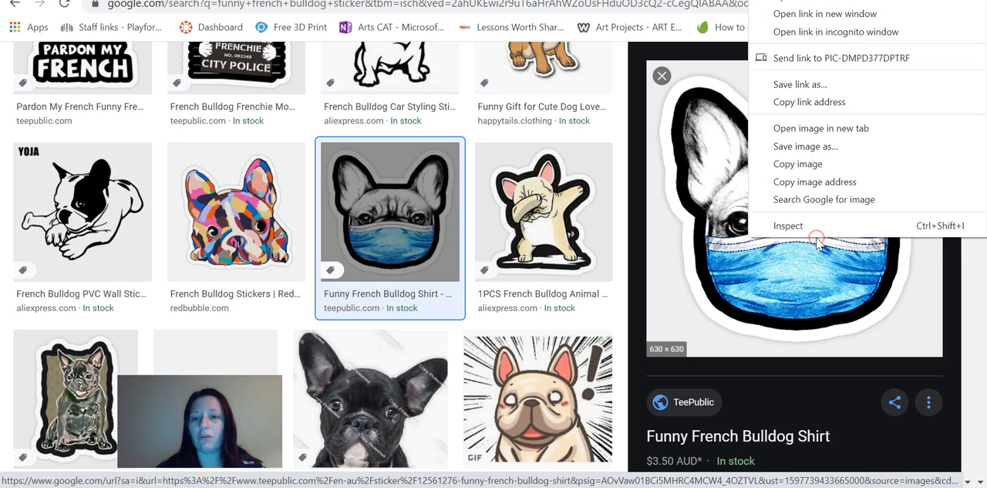
pyautogui.click(823, 163)
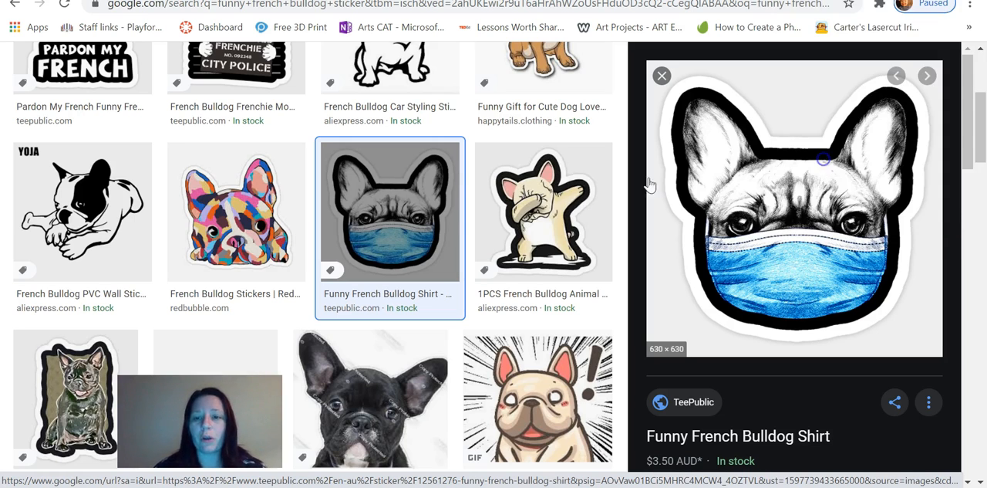
pyautogui.hotkey('alt', 'Tab')
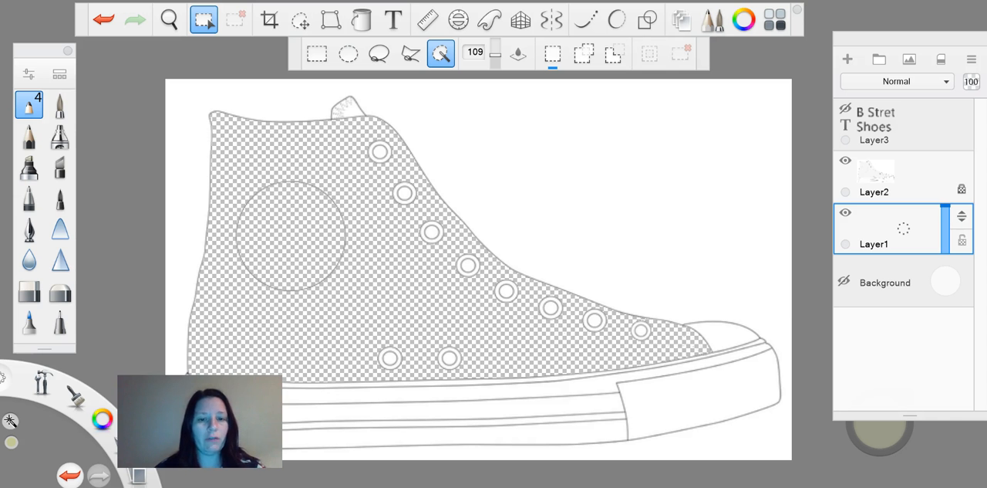
pyautogui.hotkey('ctrl', 'v')
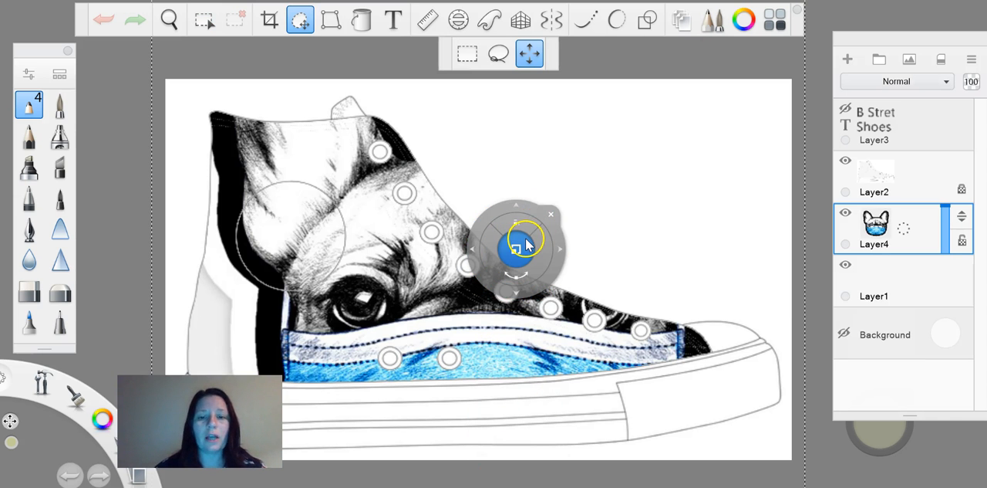
# Scale down the pasted bulldog image and position it over the sneaker's ankle circle
pyautogui.moveTo(527, 244); pyautogui.dragTo(472, 312)
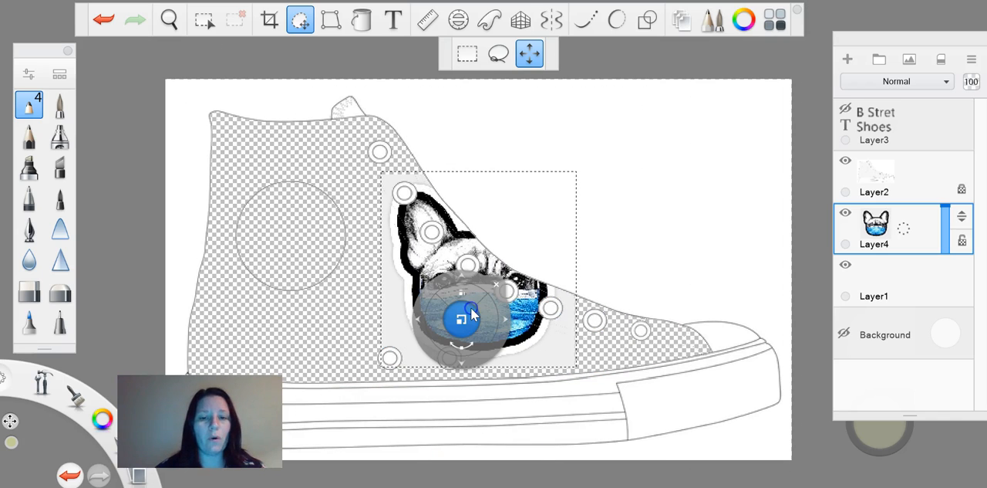
pyautogui.moveTo(474, 363); pyautogui.dragTo(379, 366)
pyautogui.moveTo(372, 309); pyautogui.dragTo(274, 277)
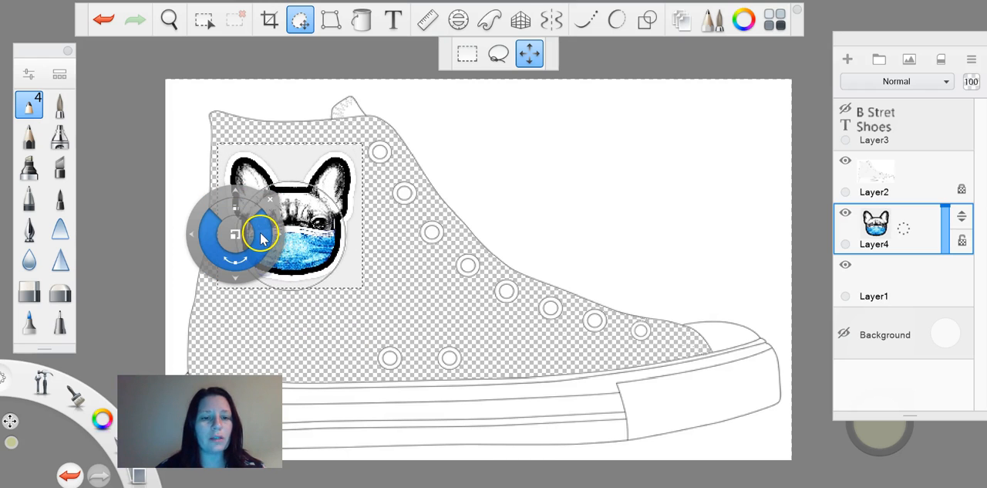
# Fine-tune the size and position of the bulldog image so the dog's face is centred on the sneaker's ankle circle
pyautogui.moveTo(262, 239); pyautogui.dragTo(259, 237)
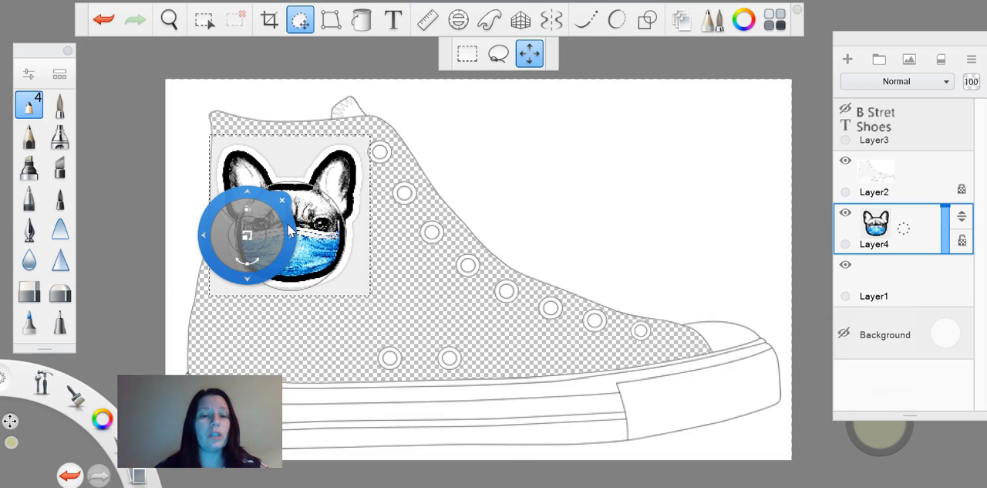
pyautogui.moveTo(283, 257); pyautogui.dragTo(283, 268)
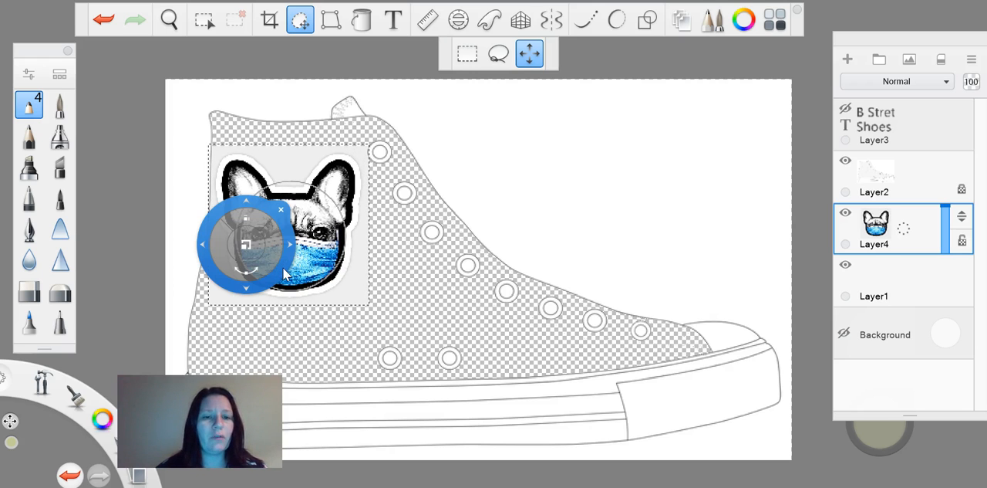
pyautogui.moveTo(250, 243); pyautogui.dragTo(258, 242)
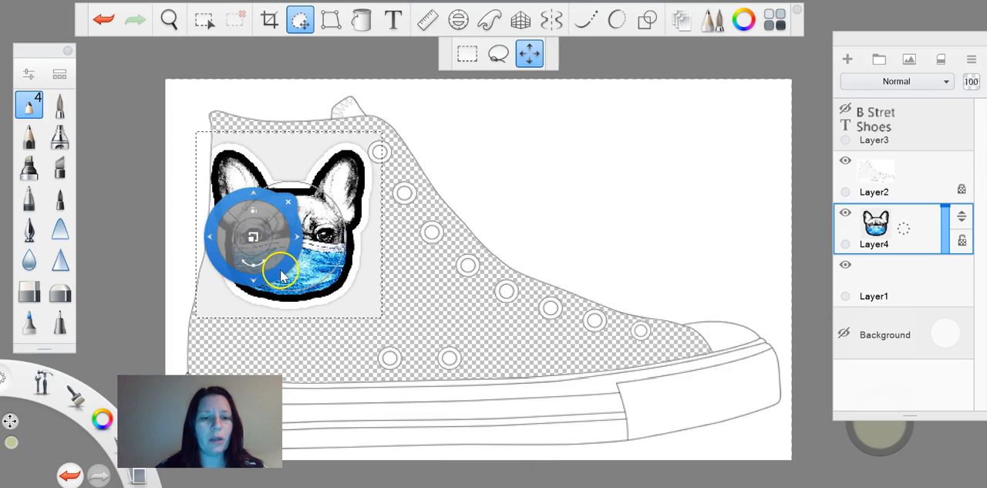
pyautogui.moveTo(282, 271); pyautogui.dragTo(282, 263)
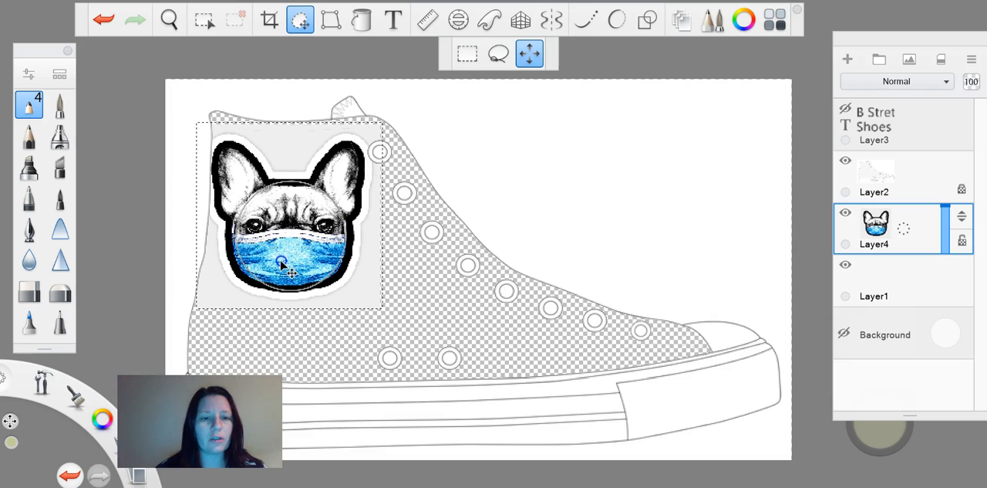
pyautogui.moveTo(253, 239); pyautogui.dragTo(249, 245)
pyautogui.press('Escape')
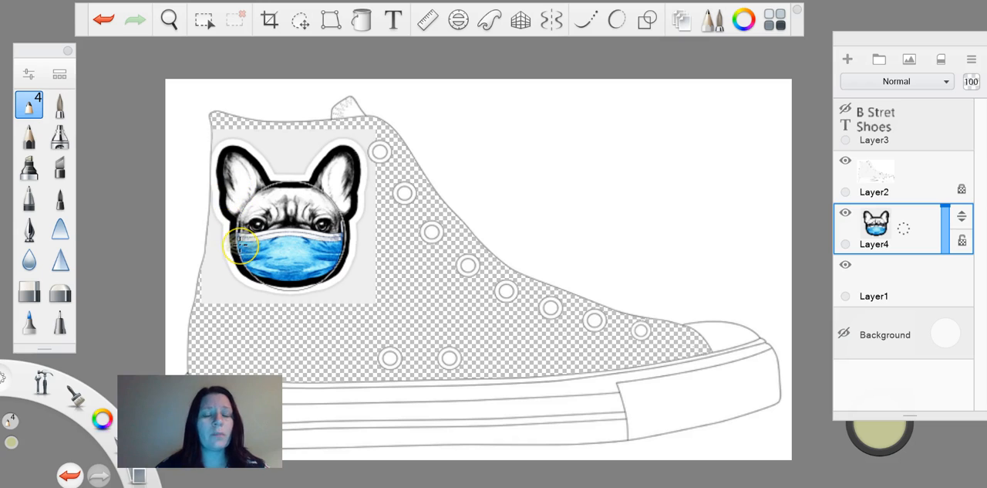
# Delete the light background and the black outline around the bulldog on Layer4 with the Magic Wand at tolerance 109
pyautogui.click(205, 22)
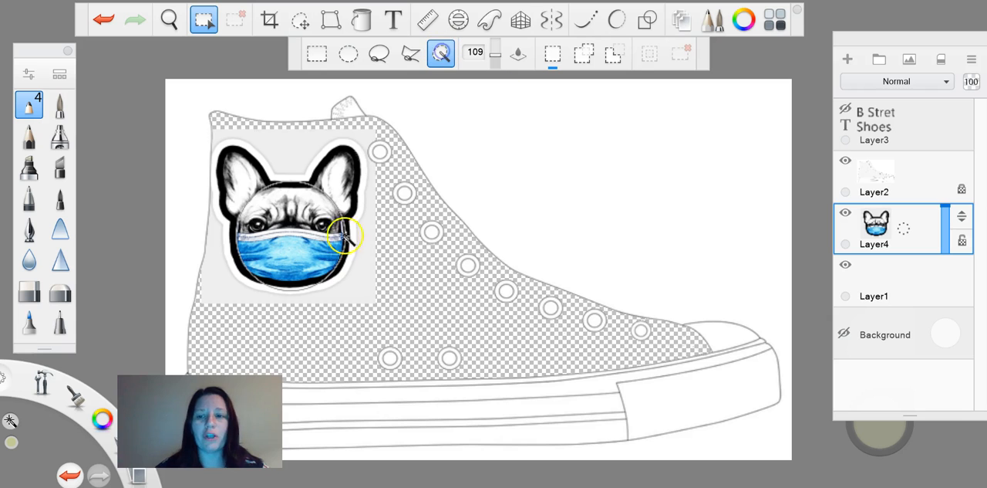
pyautogui.click(291, 149)
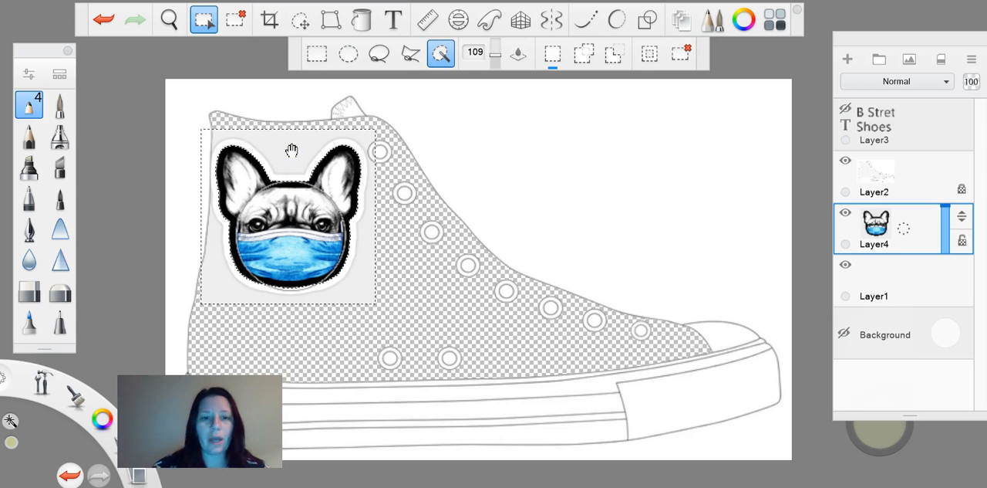
pyautogui.press('Delete')
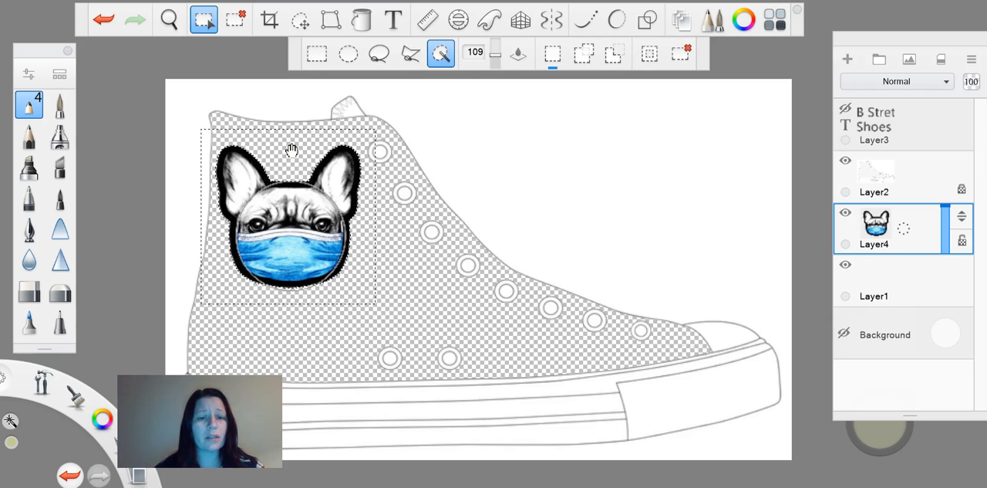
pyautogui.hotkey('ctrl', 'd')
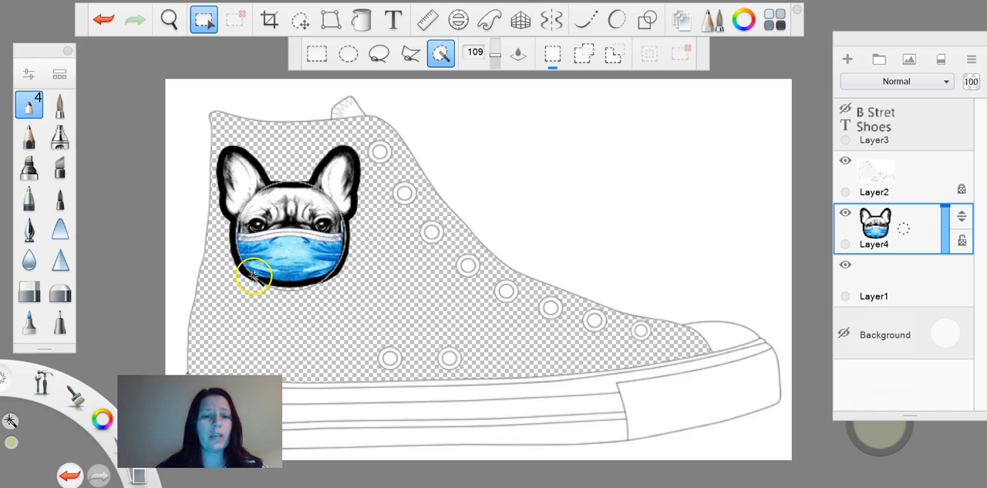
pyautogui.click(263, 168)
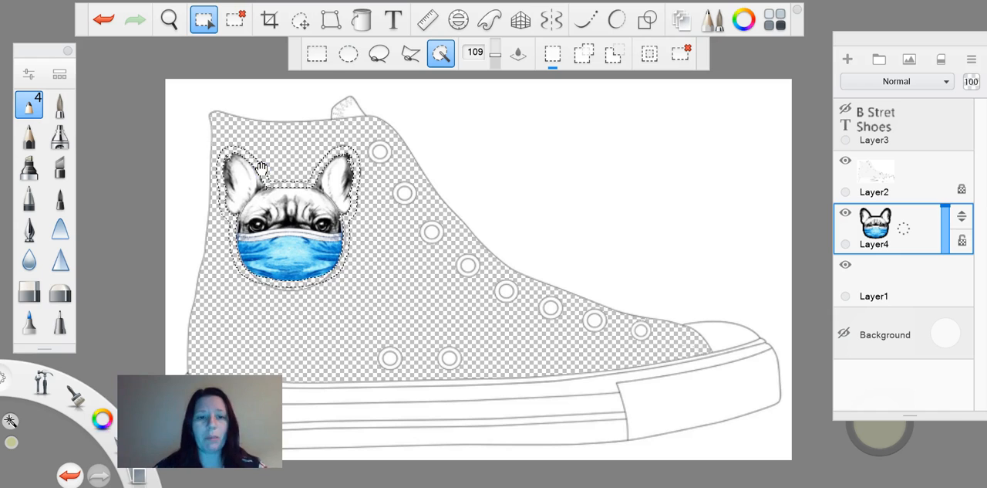
pyautogui.hotkey('ctrl', 'd')
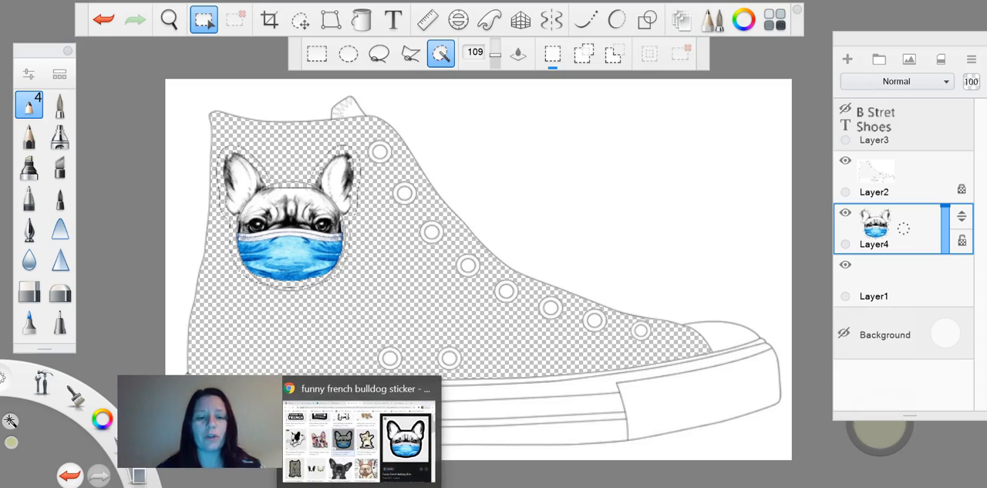
# Switch to the browser and copy the red coronavirus image from The Verge in the covid virus art image results
pyautogui.click(367, 443)
pyautogui.click(718, 0)
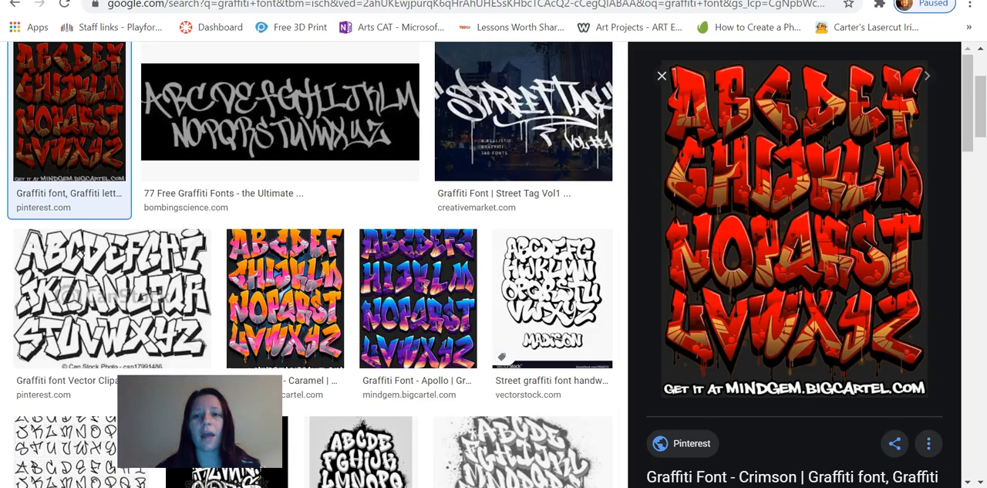
pyautogui.click(802, 0)
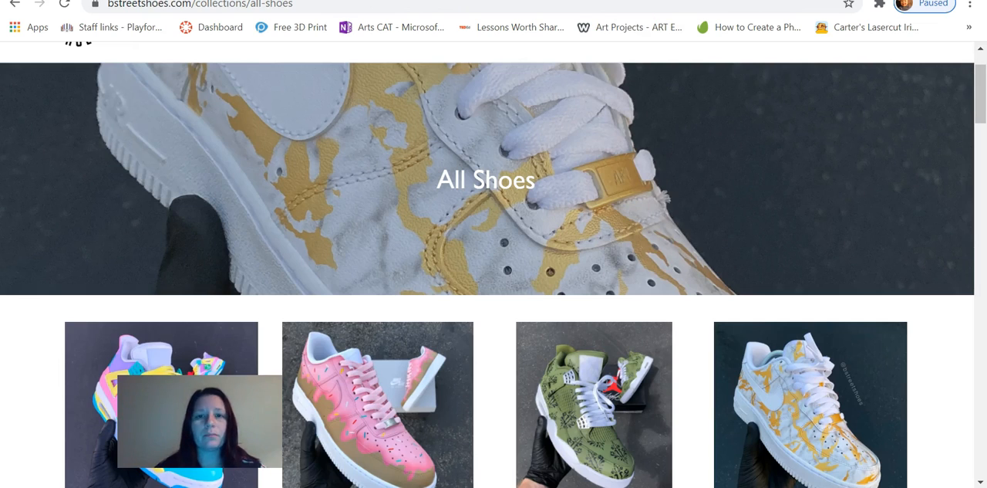
pyautogui.click(575, 0)
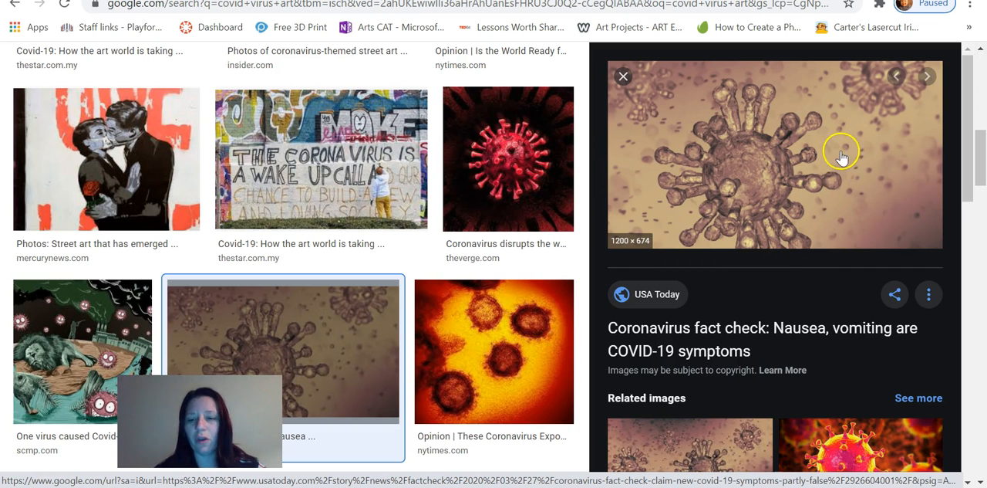
pyautogui.click(527, 154)
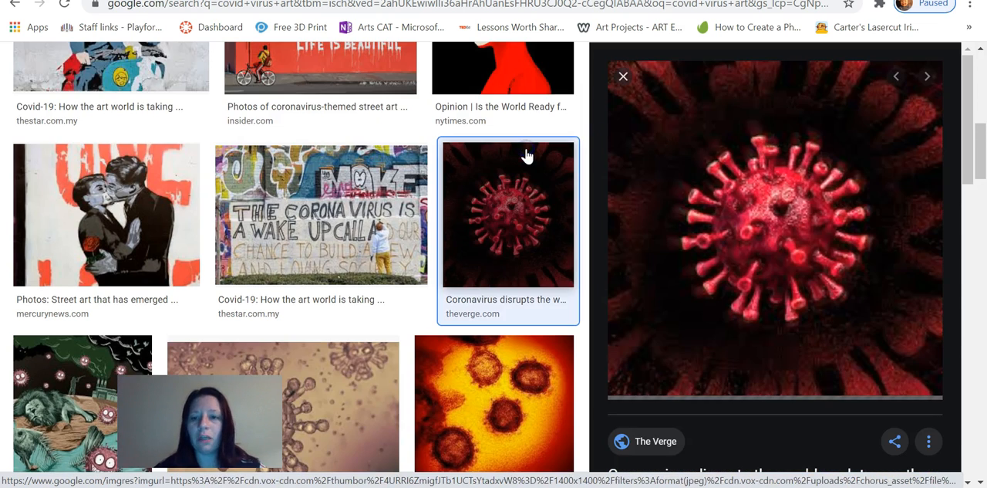
pyautogui.rightClick(759, 249)
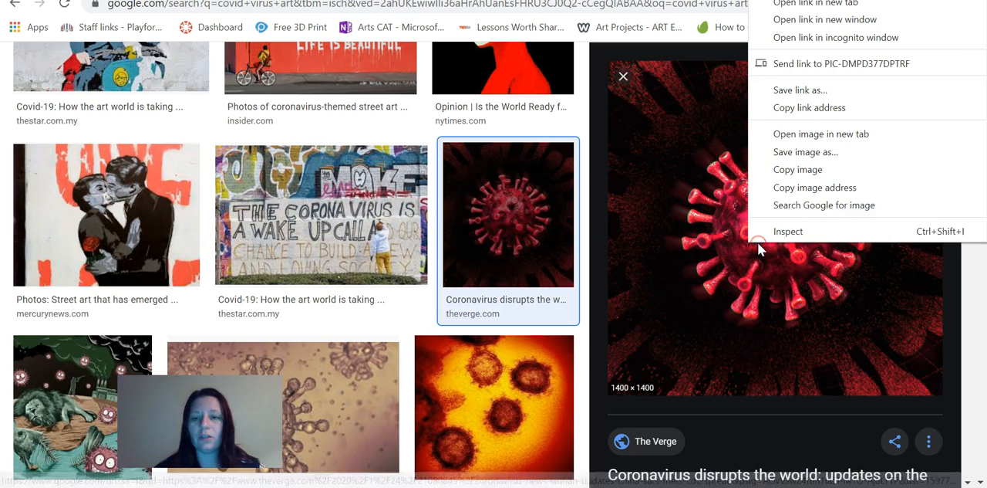
pyautogui.click(799, 170)
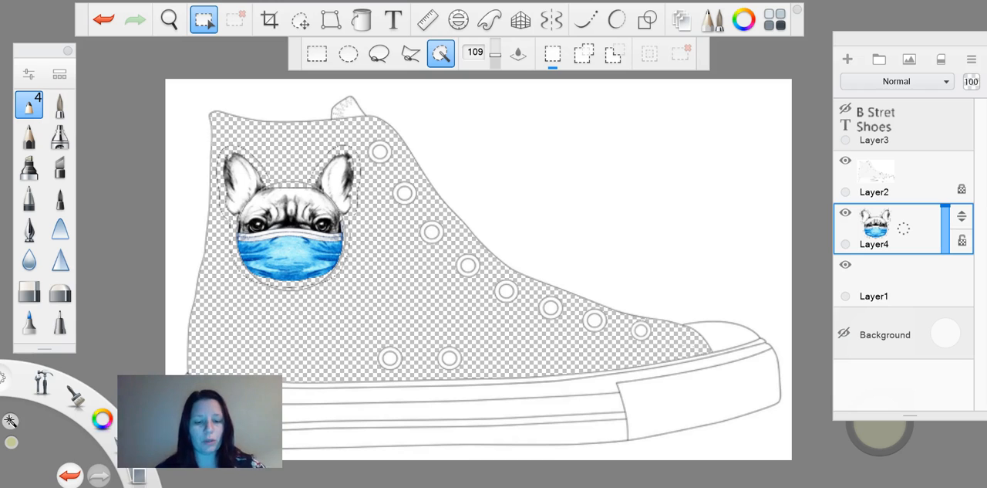
# Paste the coronavirus image into the SketchBook drawing above Layer4 and scale it down over the middle of the sneaker
pyautogui.hotkey('ctrl', 'v')
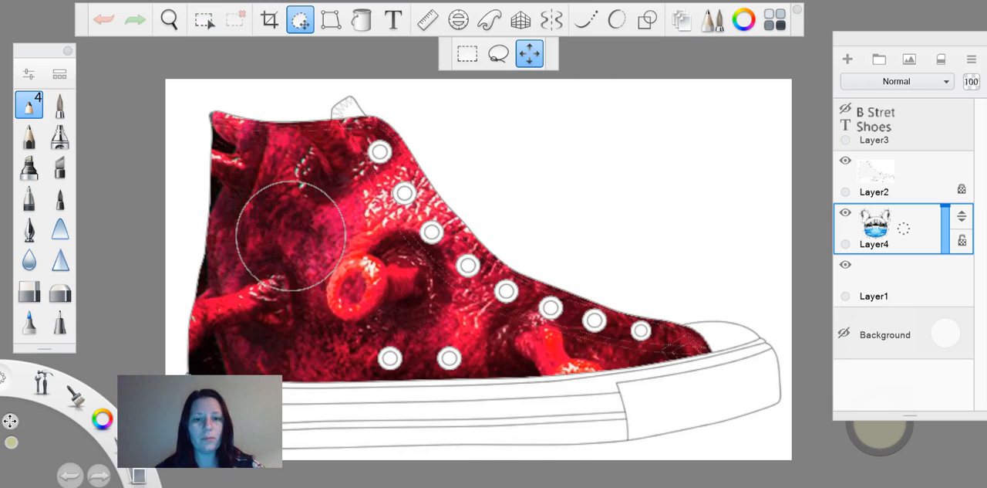
pyautogui.moveTo(552, 285); pyautogui.dragTo(352, 351)
pyautogui.press('Return')
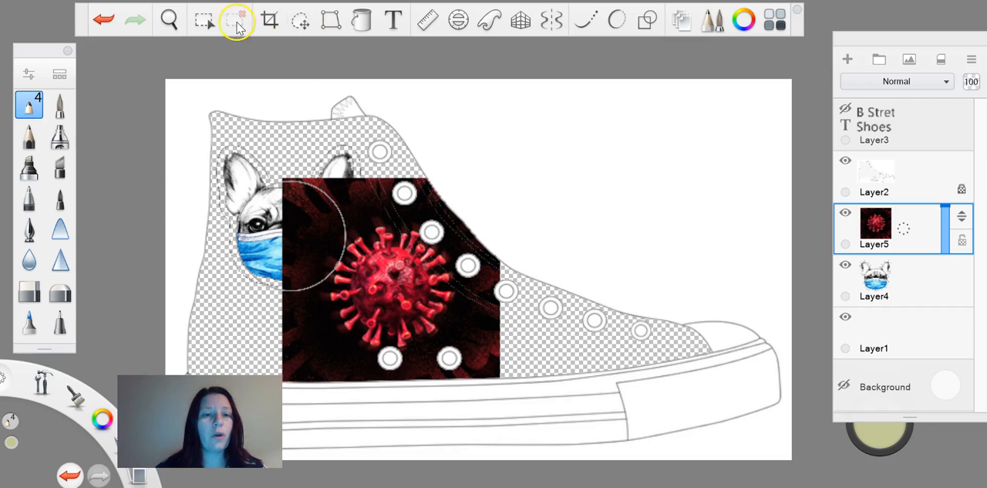
# Select the virus on Layer5 with an oval selection, invert the selection and delete the surrounding image
pyautogui.click(205, 21)
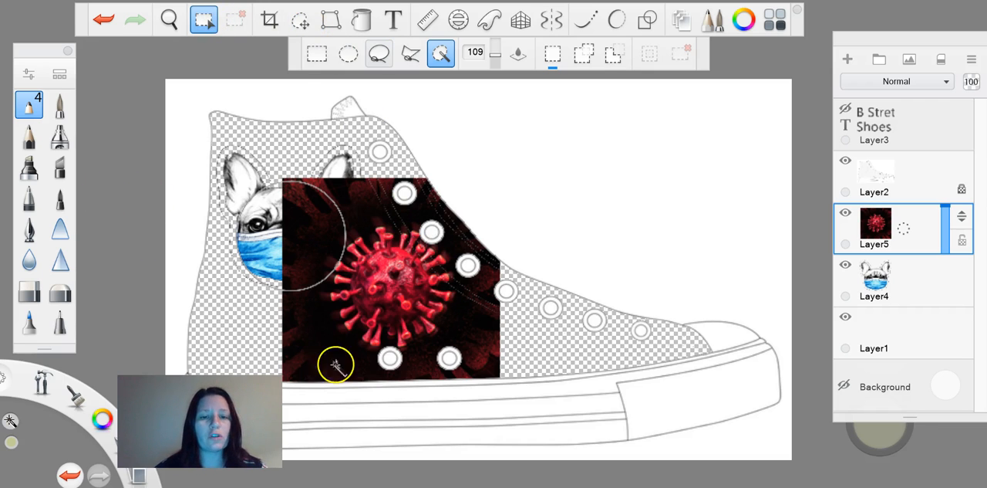
pyautogui.click(348, 53)
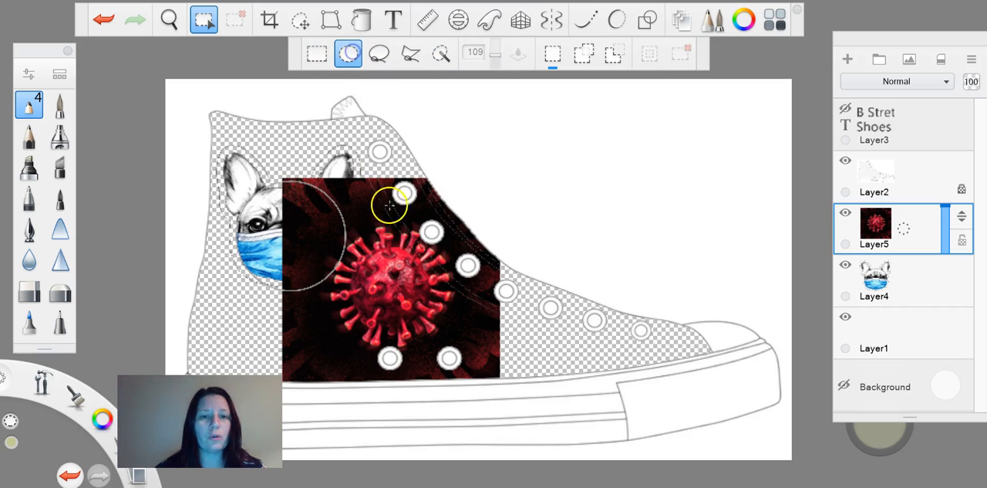
pyautogui.moveTo(341, 221); pyautogui.dragTo(406, 284)
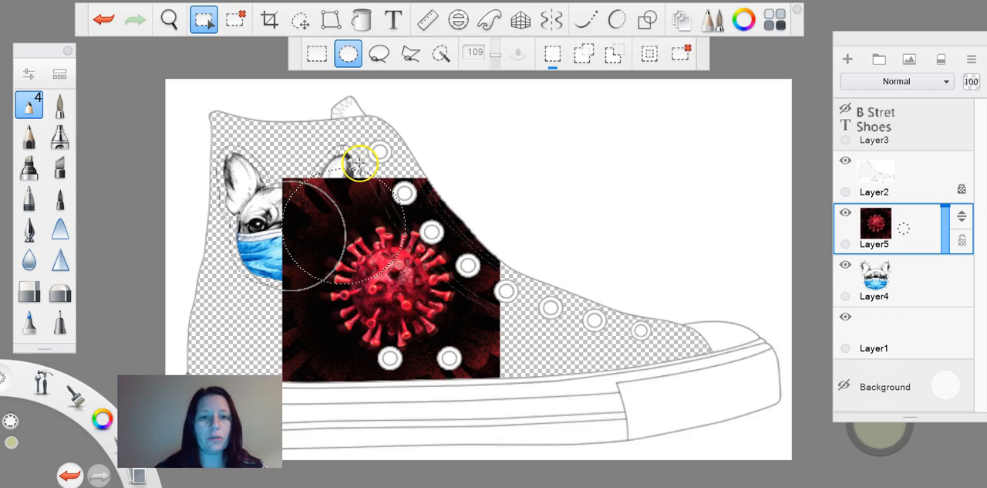
pyautogui.moveTo(365, 184); pyautogui.dragTo(413, 249)
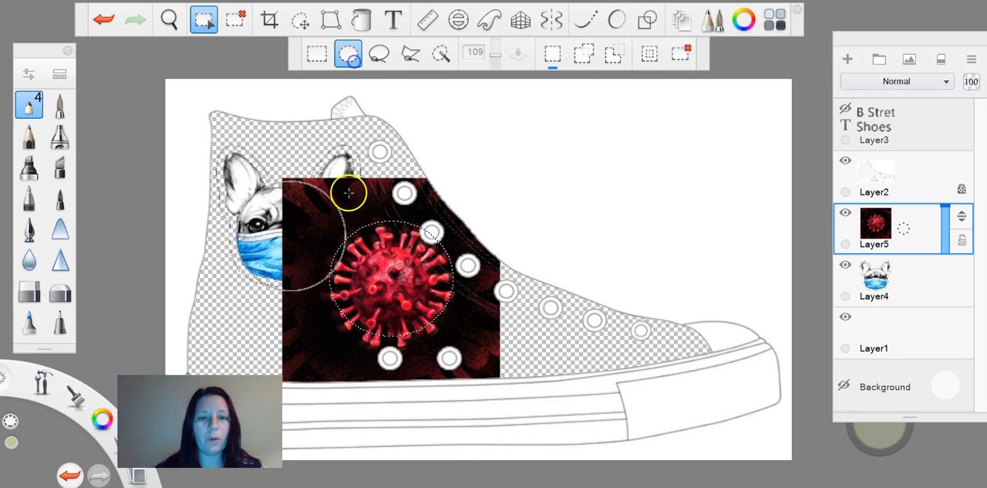
pyautogui.moveTo(334, 221); pyautogui.dragTo(401, 289)
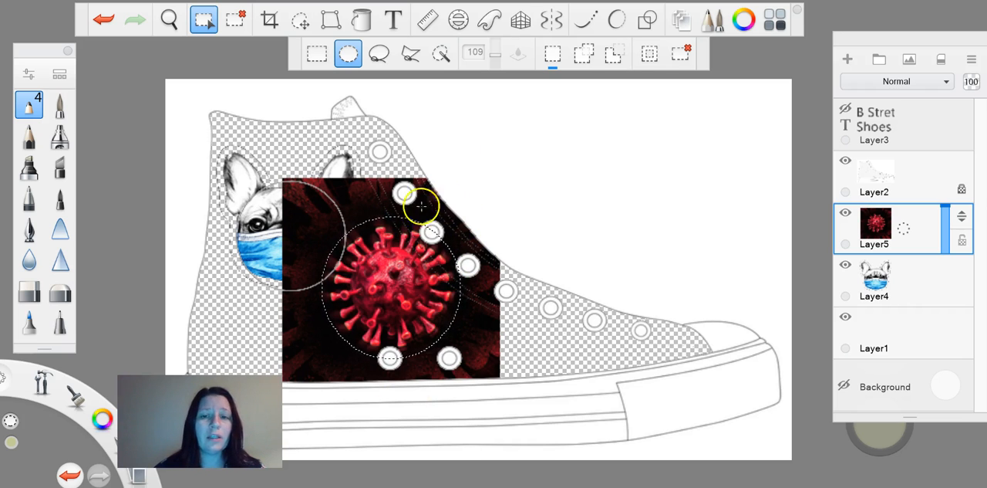
pyautogui.click(654, 54)
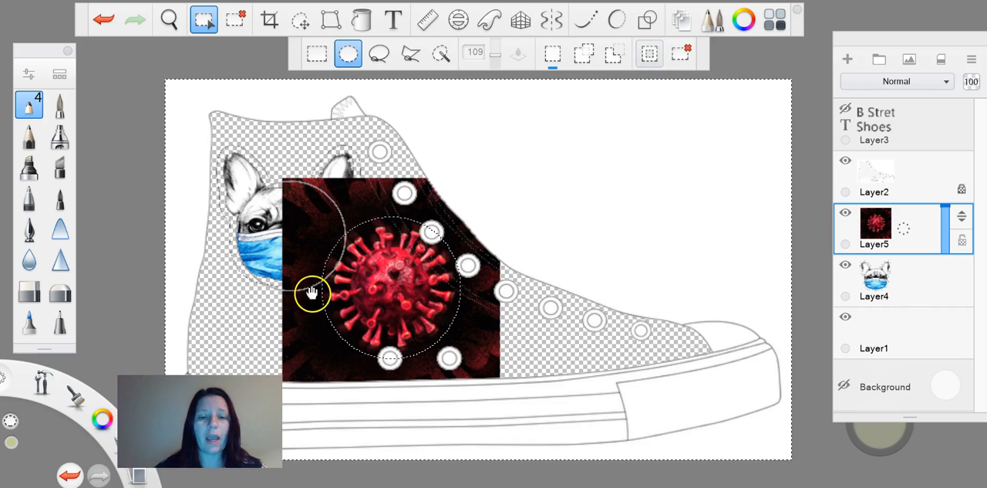
pyautogui.press('Delete')
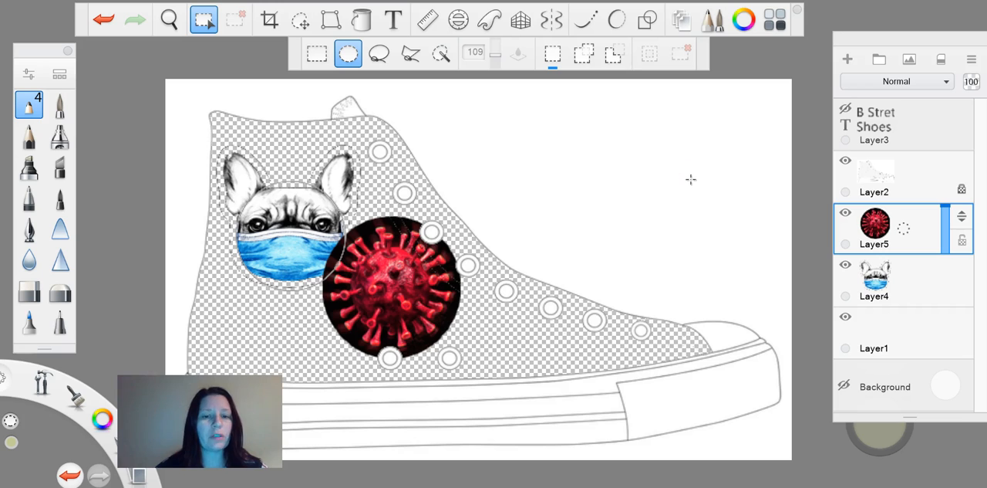
# Scale down the round virus image on Layer5 and move it beneath the second and third upper eyelets
pyautogui.click(301, 28)
pyautogui.moveTo(433, 334)
pyautogui.mouseDown()
pyautogui.moveTo(418, 354)
pyautogui.moveTo(437, 333)
pyautogui.mouseUp()
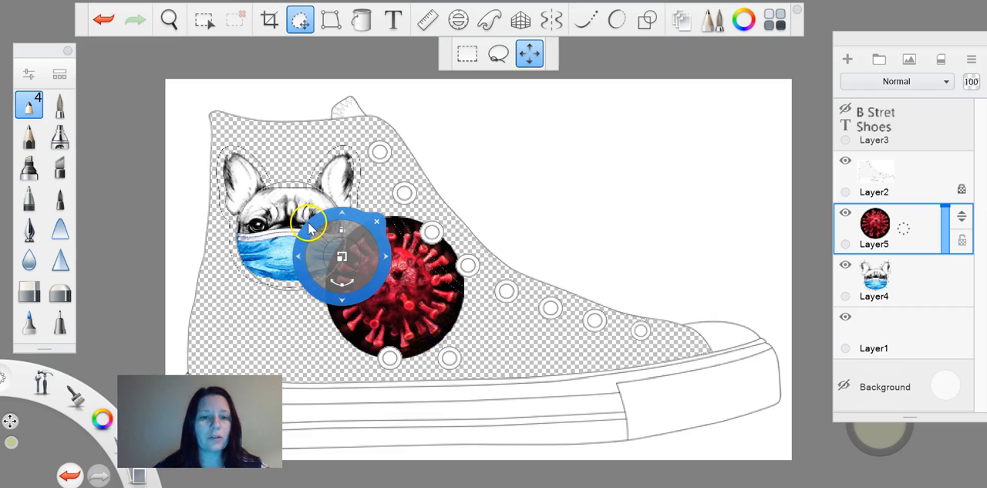
pyautogui.moveTo(304, 245); pyautogui.dragTo(263, 265)
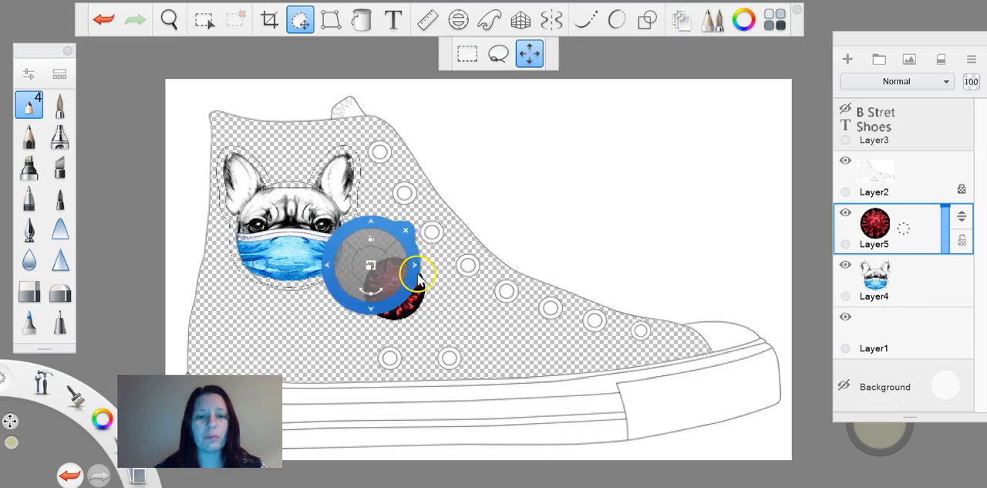
pyautogui.moveTo(424, 333); pyautogui.dragTo(816, 309)
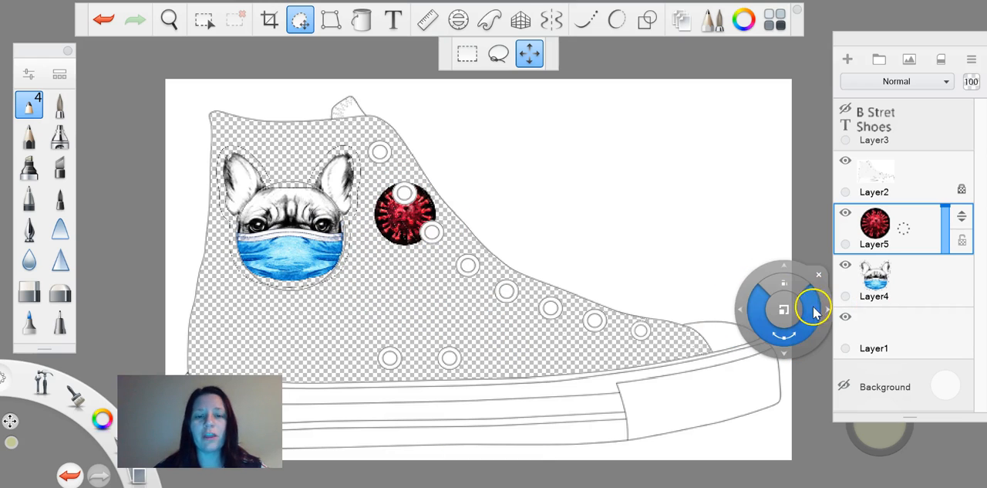
# Duplicate the virus layer, move the copy to the sole line beside the two lower eyelets, and duplicate that copy as well
pyautogui.click(906, 227)
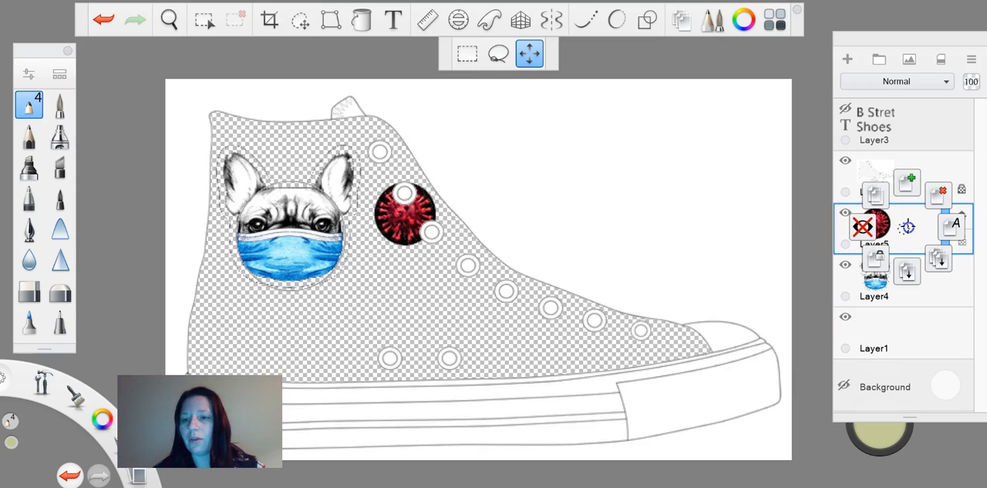
pyautogui.click(883, 200)
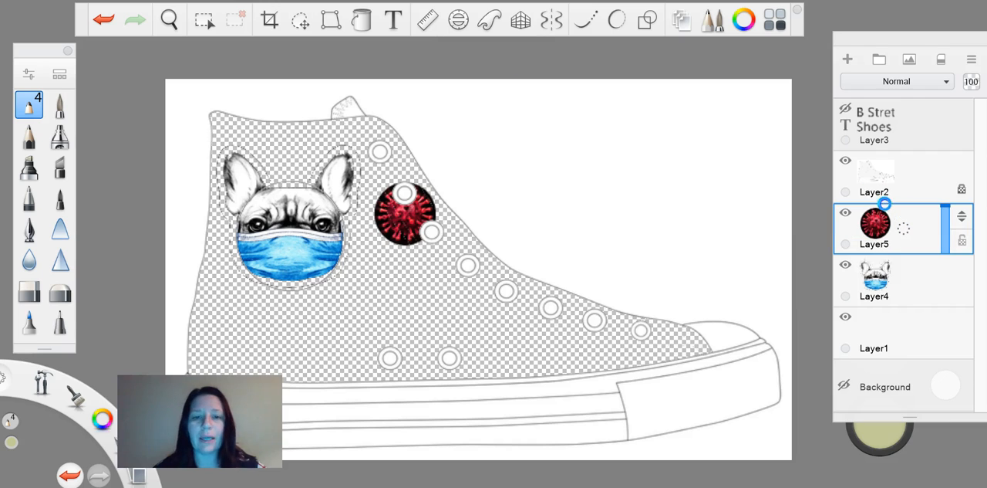
pyautogui.click(299, 22)
pyautogui.moveTo(402, 262); pyautogui.dragTo(506, 393)
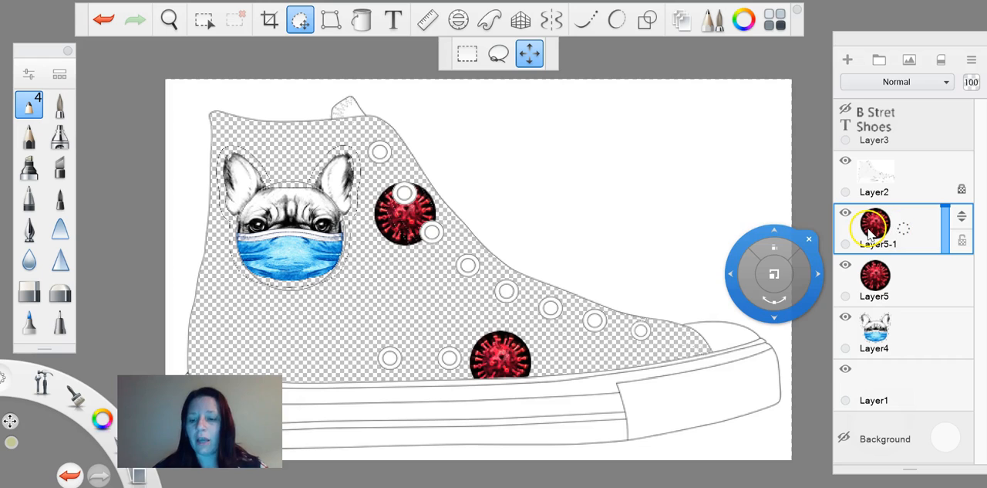
pyautogui.click(897, 235)
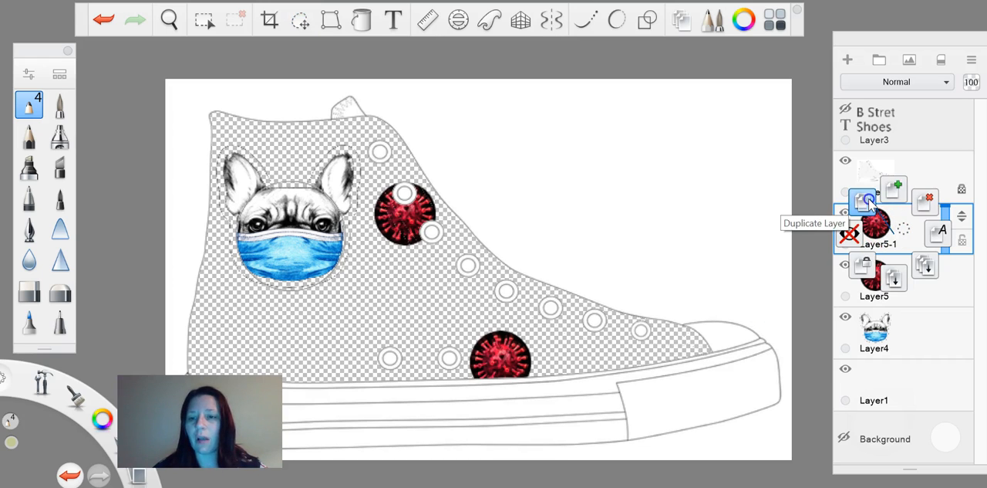
pyautogui.click(895, 189)
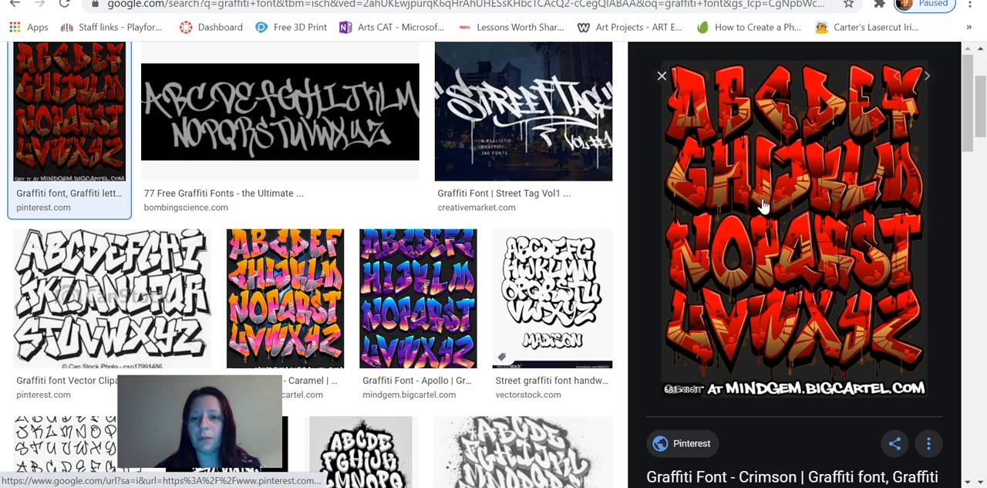
# Copy the red graffiti alphabet image, paste it into the SketchBook drawing and scale it down below and beside the masked bulldog
pyautogui.rightClick(762, 206)
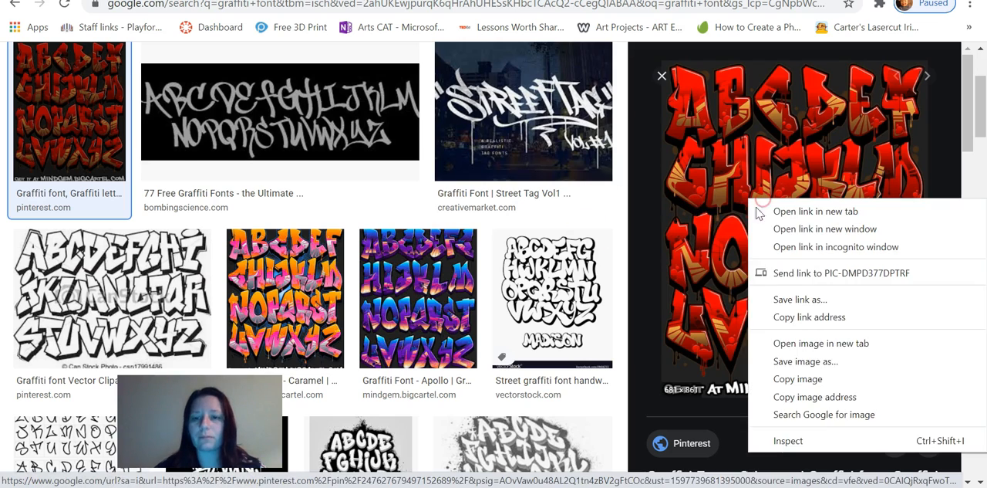
pyautogui.click(779, 377)
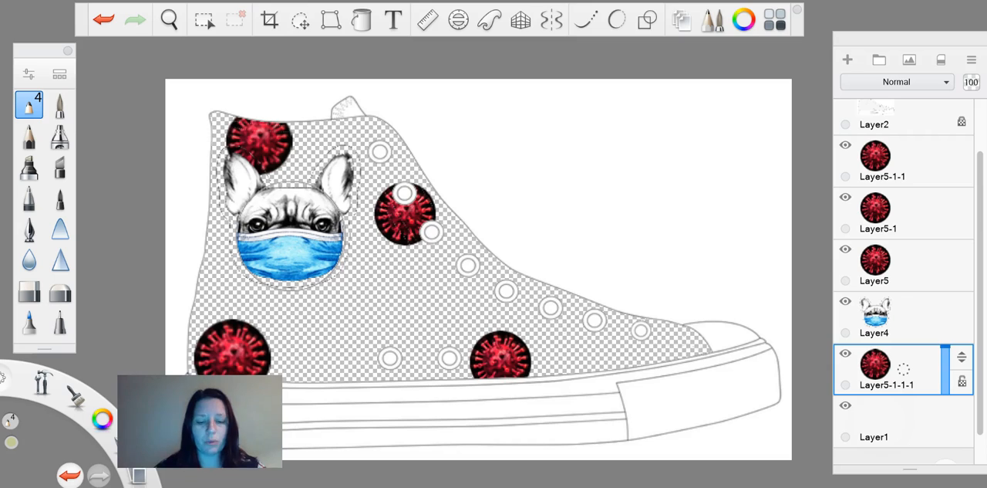
pyautogui.hotkey('ctrl', 'v')
pyautogui.moveTo(527, 399); pyautogui.dragTo(478, 269)
pyautogui.moveTo(231, 197); pyautogui.dragTo(187, 190)
pyautogui.moveTo(452, 309); pyautogui.dragTo(341, 378)
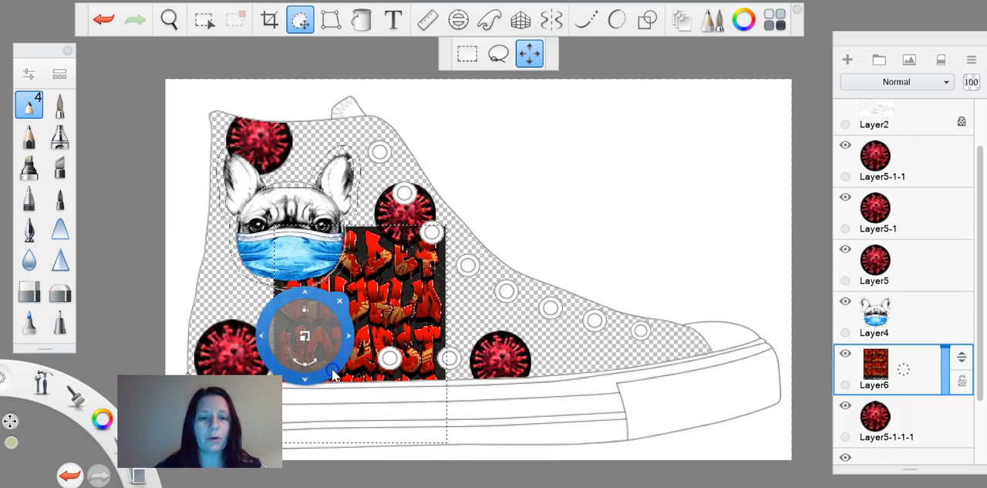
pyautogui.click(443, 240)
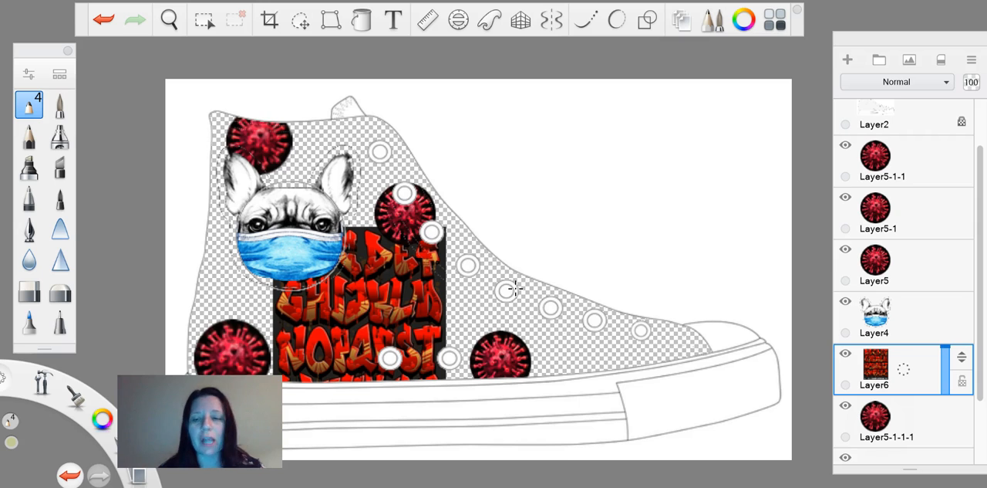
# Hide the graffiti lettering on Layer6 and all four coronavirus layers
pyautogui.click(846, 356)
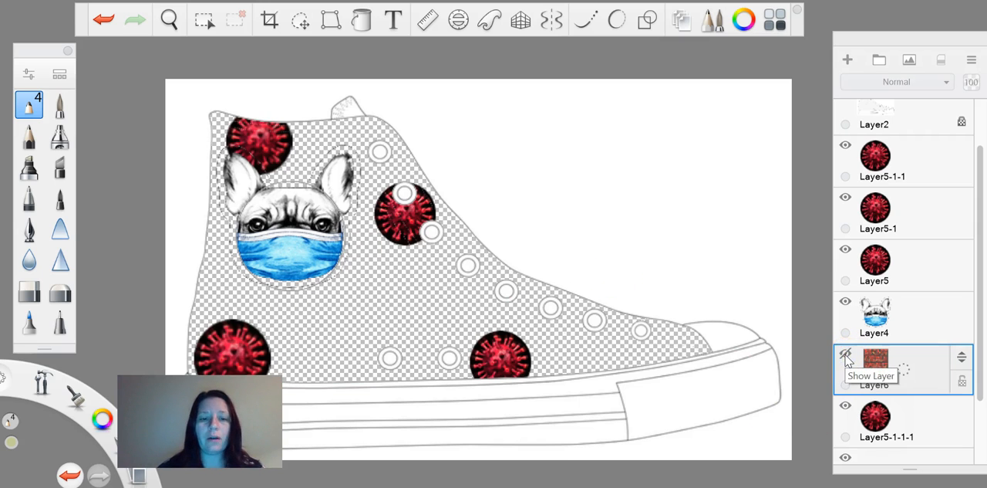
pyautogui.click(846, 145)
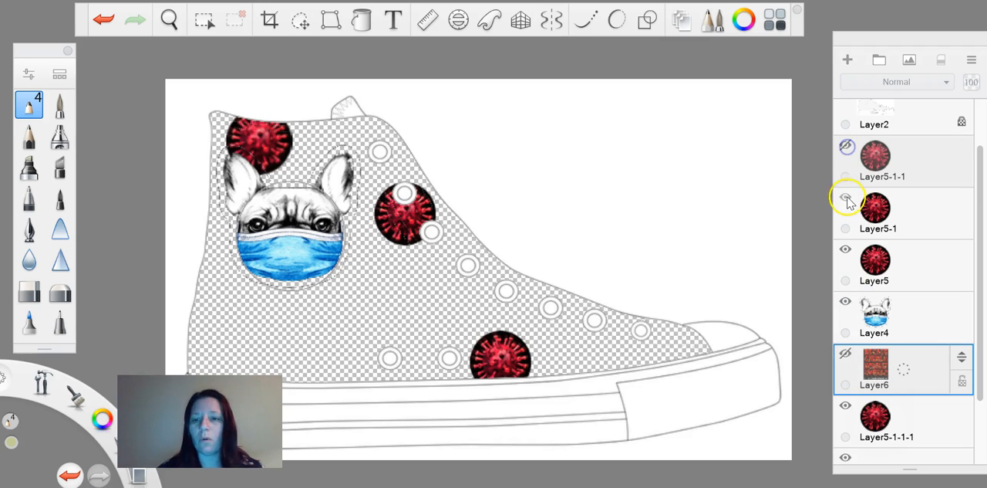
pyautogui.click(846, 198)
pyautogui.click(846, 251)
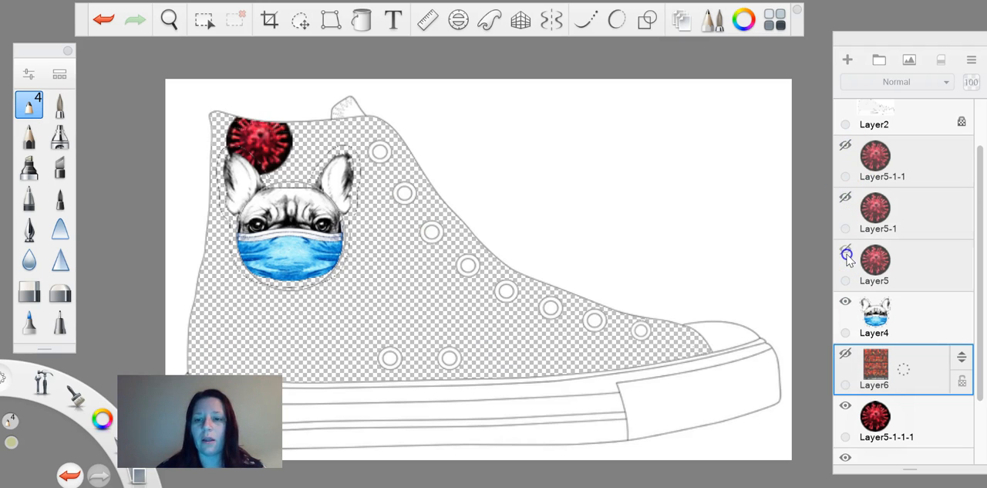
pyautogui.click(846, 406)
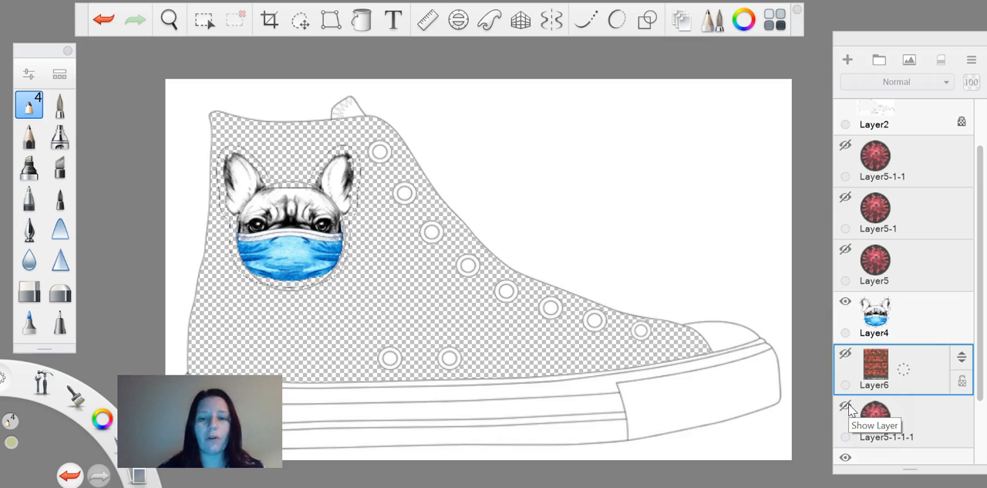
# Add a new empty layer directly above the bulldog image on Layer4
pyautogui.click(908, 312)
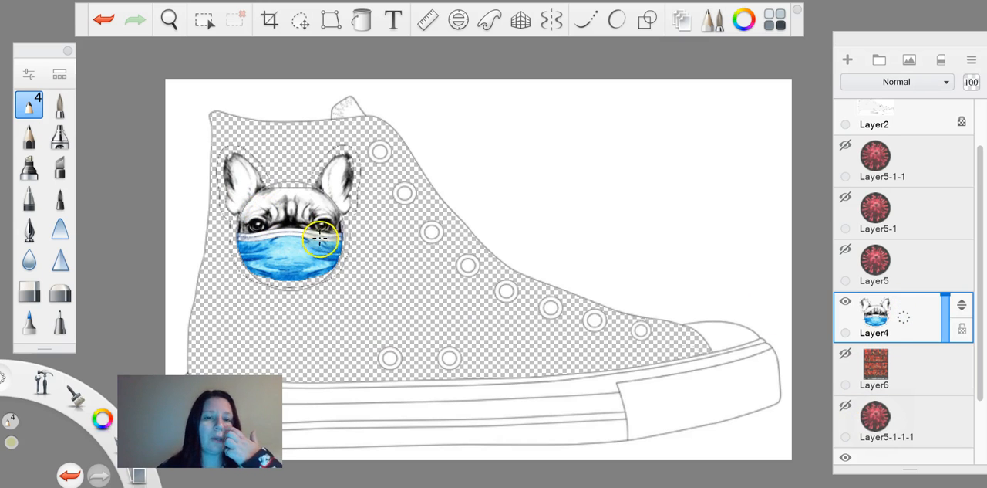
pyautogui.scroll(5, 321, 238)
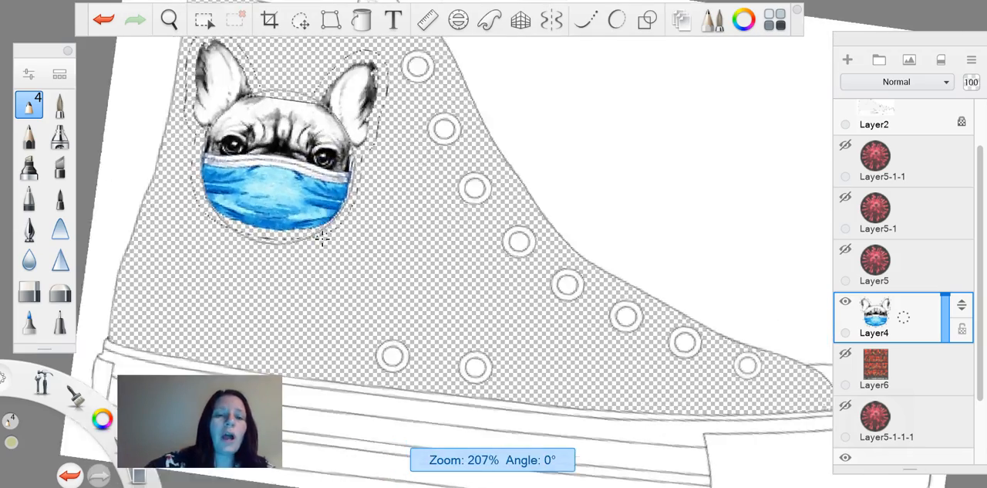
pyautogui.scroll(5, 322, 238)
pyautogui.scroll(-5, 322, 238)
pyautogui.scroll(2, 323, 239)
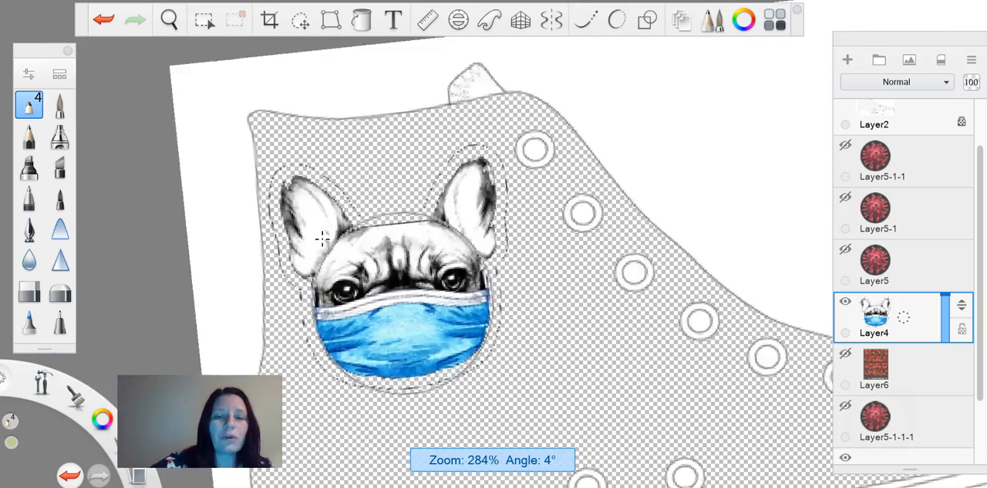
pyautogui.scroll(3, 323, 239)
pyautogui.click(901, 173)
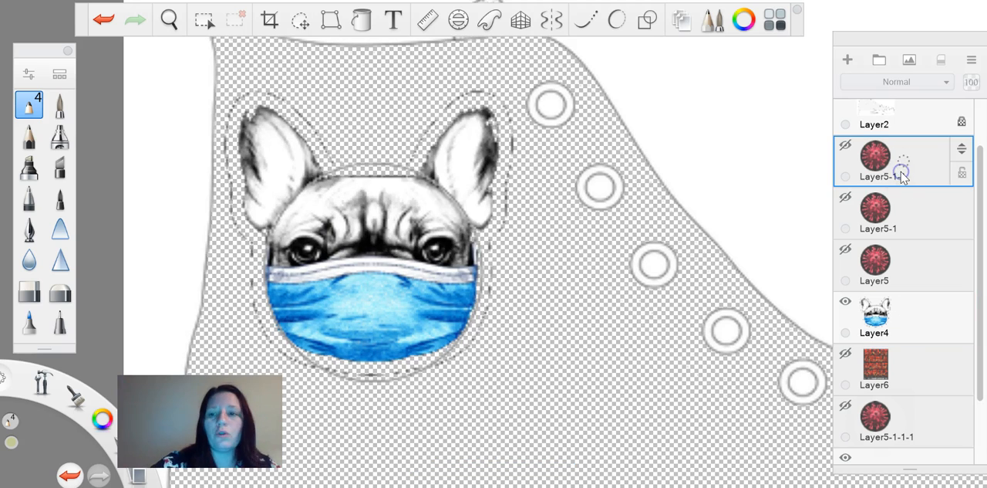
pyautogui.click(904, 328)
pyautogui.click(847, 59)
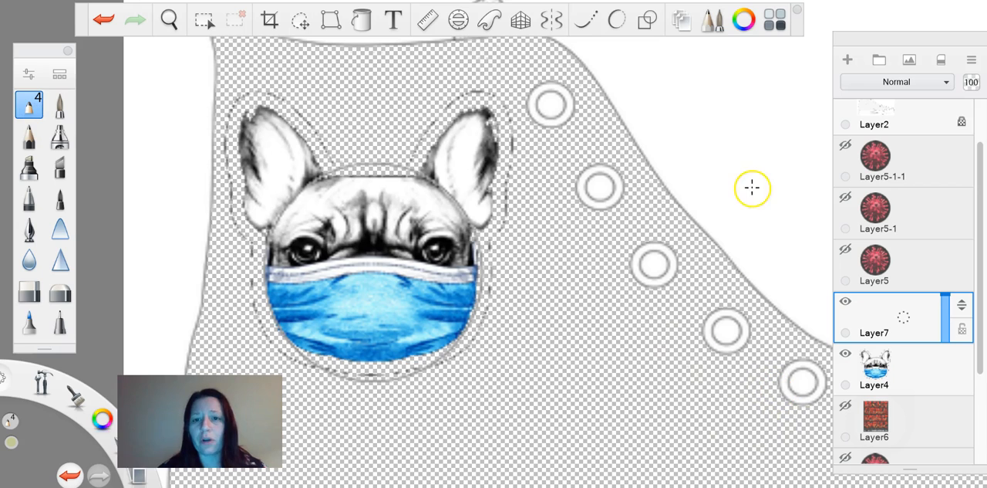
# Set the drawing colour to black in the Color Editor
pyautogui.click(745, 20)
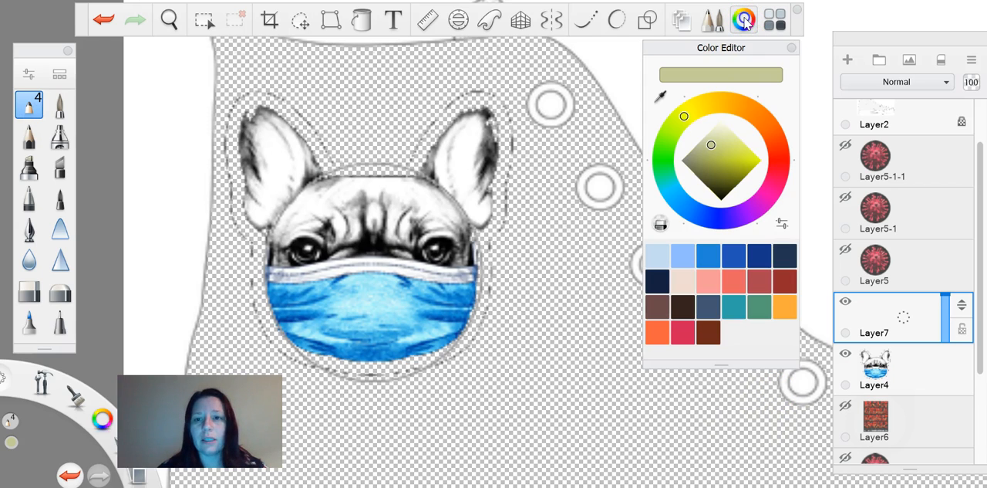
pyautogui.moveTo(723, 184); pyautogui.dragTo(717, 197)
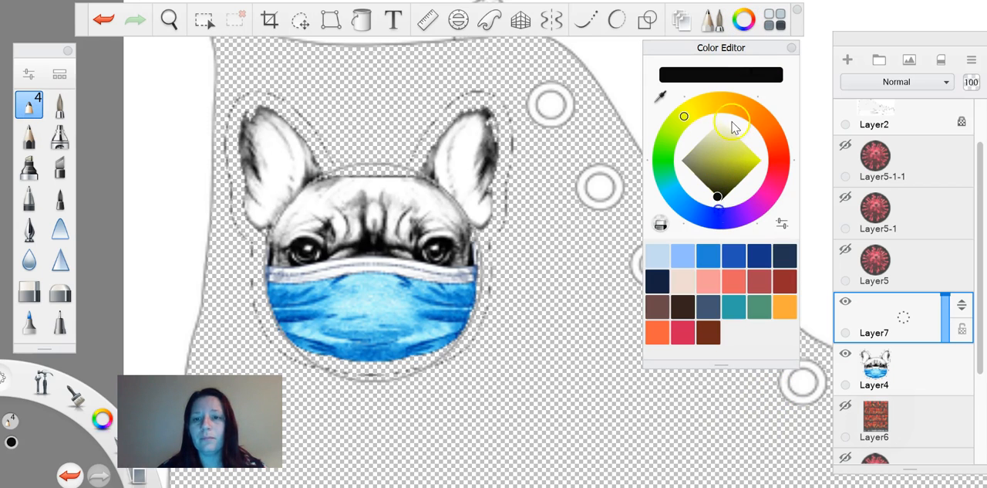
pyautogui.click(745, 22)
# Reduce the pencil size, try a curved stroke beside the third upper eyelet and undo it
pyautogui.press('[')
pyautogui.press('[')
pyautogui.press('[')
pyautogui.press('[')
pyautogui.press('[')
pyautogui.press('[')
pyautogui.press('[')
pyautogui.press('[')
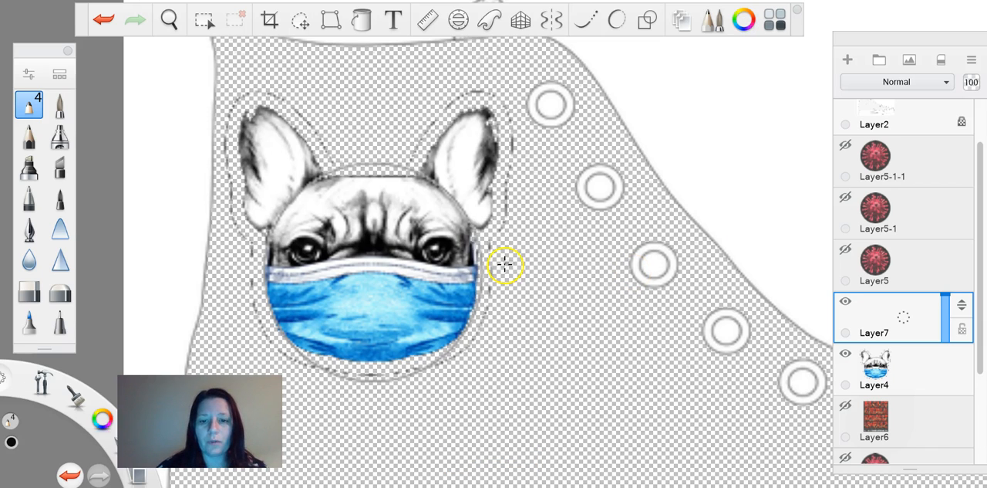
pyautogui.press('[')
pyautogui.moveTo(550, 274); pyautogui.dragTo(646, 285)
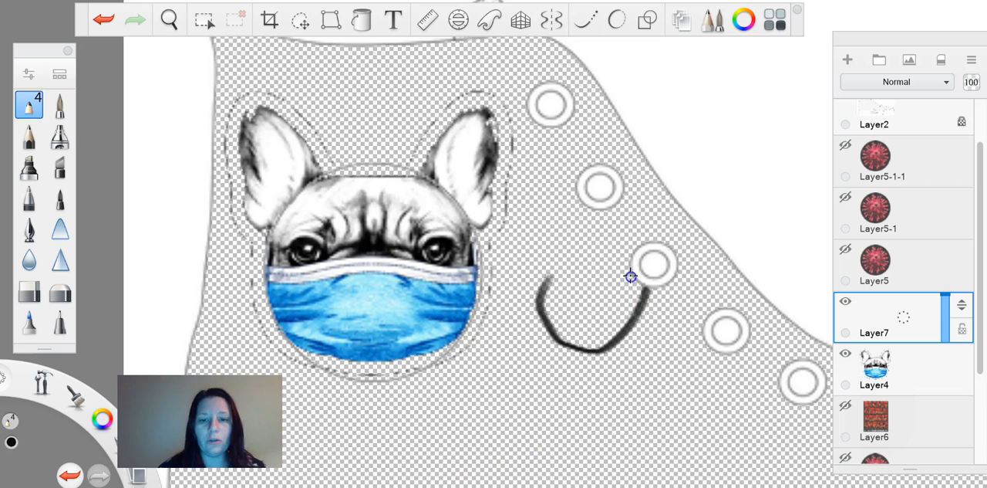
pyautogui.hotkey('ctrl', 'z')
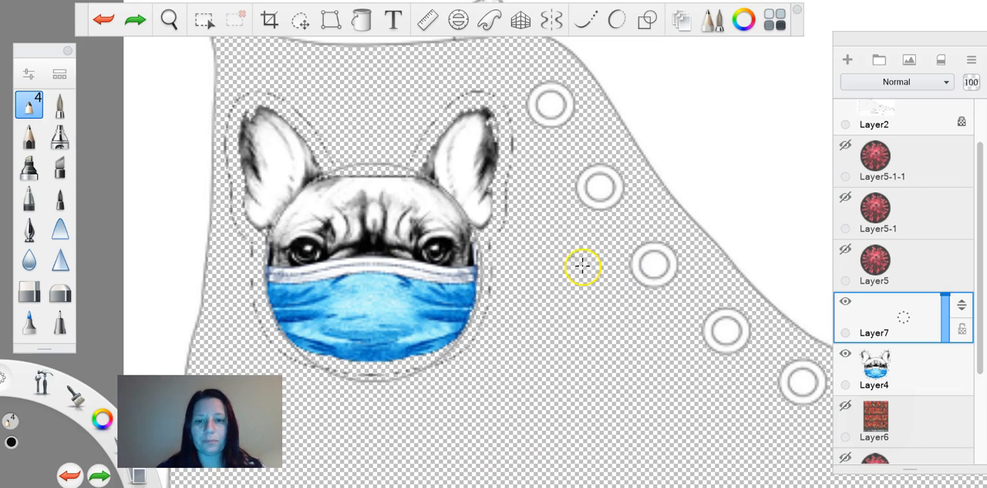
# Switch to the paintbrush, try black strokes beside the bulldog, undo them and reduce the brush size
pyautogui.click(57, 108)
pyautogui.moveTo(607, 303)
pyautogui.mouseDown()
pyautogui.moveTo(558, 329)
pyautogui.moveTo(576, 414)
pyautogui.mouseUp()
pyautogui.hotkey('ctrl', 'z')
pyautogui.moveTo(574, 379)
pyautogui.mouseDown()
pyautogui.moveTo(592, 452)
pyautogui.moveTo(656, 419)
pyautogui.mouseUp()
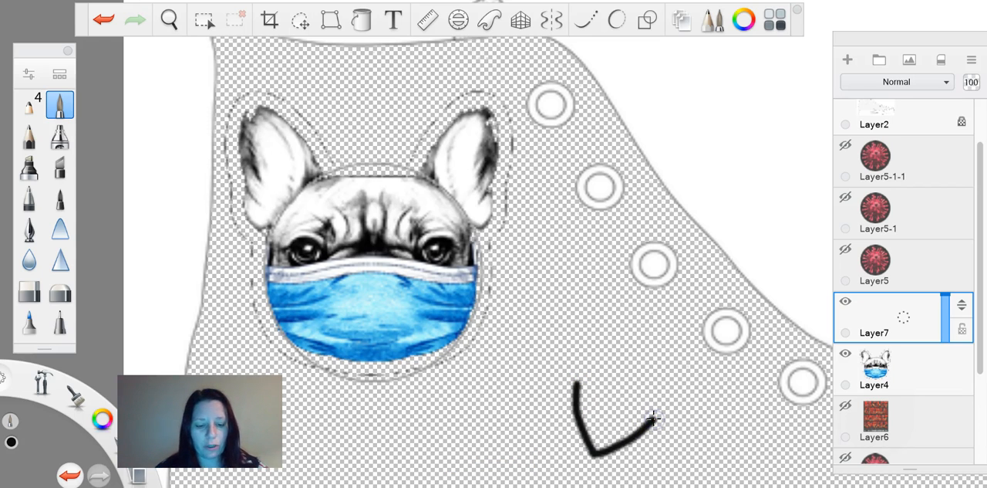
pyautogui.hotkey('ctrl', 'z')
pyautogui.press('[')
pyautogui.press('[')
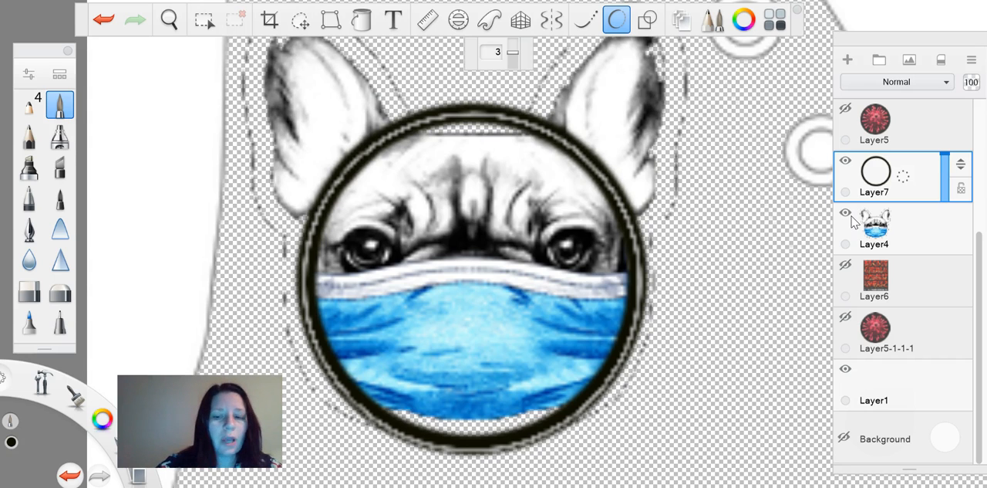
# Try a thinner brush stroke along the upper part of the black circle around the bulldog's face and undo it
pyautogui.press('[')
pyautogui.press('[')
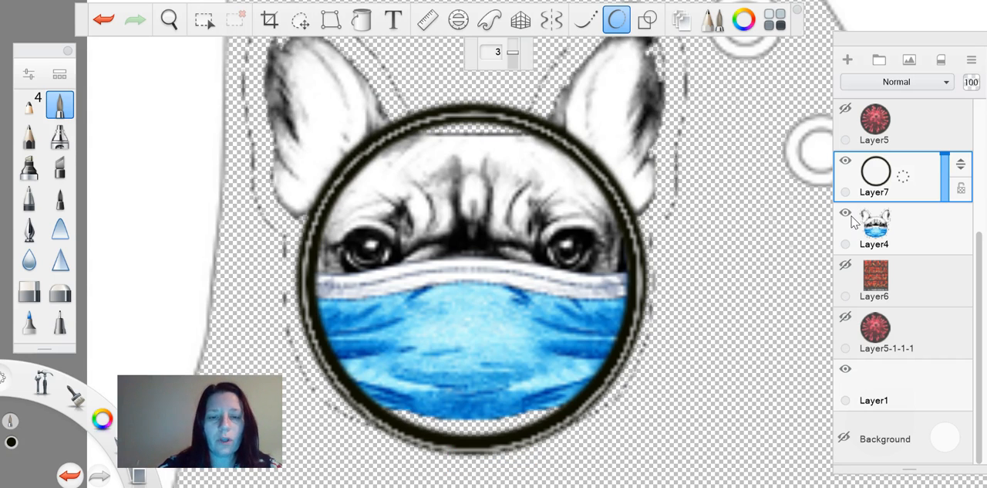
pyautogui.scroll(-2, 472, 278)
pyautogui.scroll(3, 472, 278)
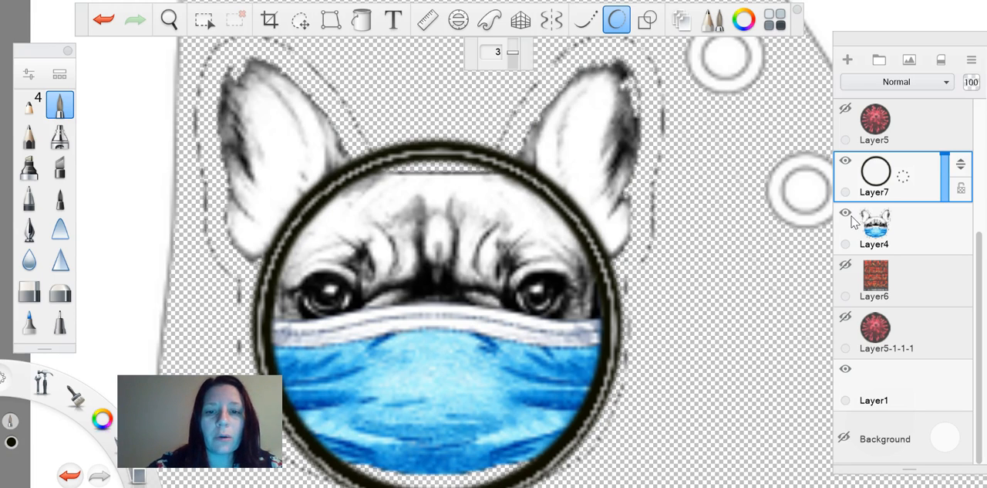
pyautogui.moveTo(506, 158)
pyautogui.mouseDown()
pyautogui.moveTo(592, 68)
pyautogui.moveTo(642, 104)
pyautogui.moveTo(626, 244)
pyautogui.moveTo(614, 262)
pyautogui.mouseUp()
pyautogui.hotkey('ctrl', 'z')
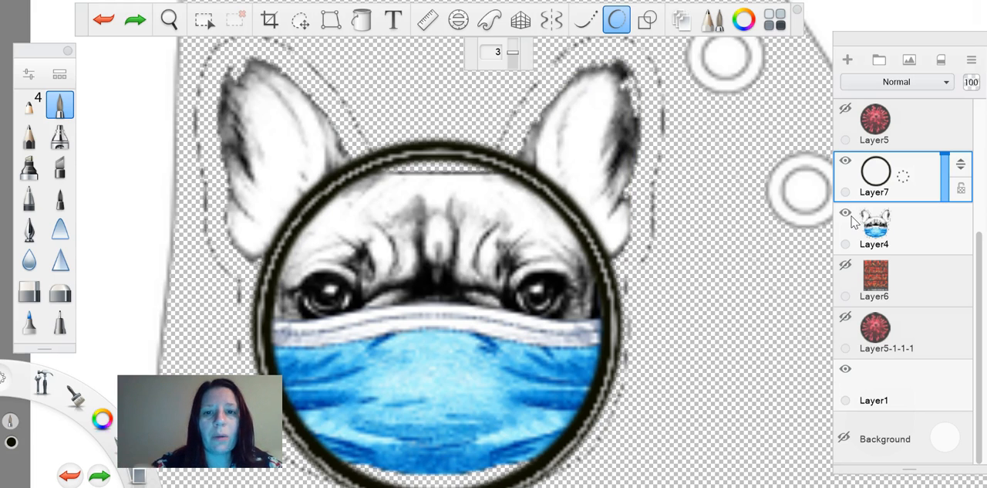
# Turn on only the vertical-axis symmetry and centre its line on the bulldog's face
pyautogui.click(551, 20)
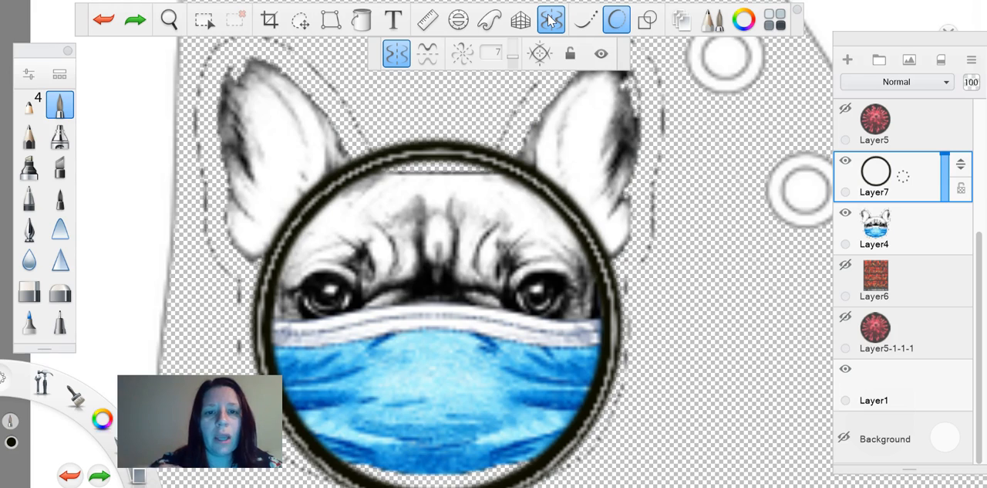
pyautogui.click(429, 54)
pyautogui.moveTo(810, 316); pyautogui.dragTo(562, 296)
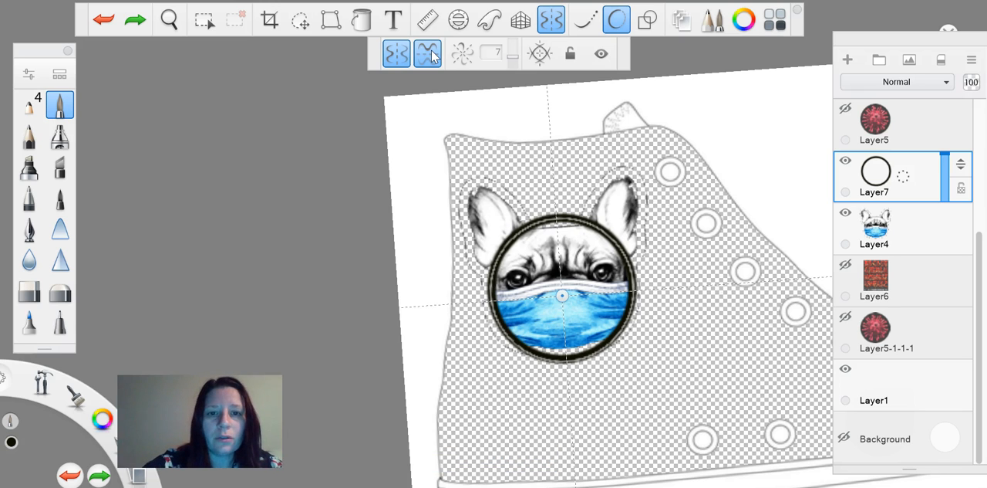
pyautogui.click(426, 57)
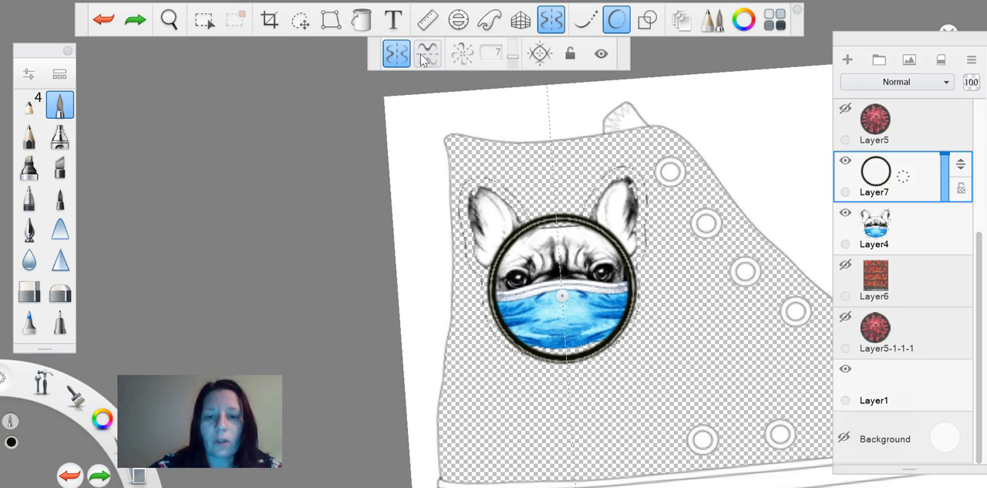
pyautogui.scroll(5, 423, 61)
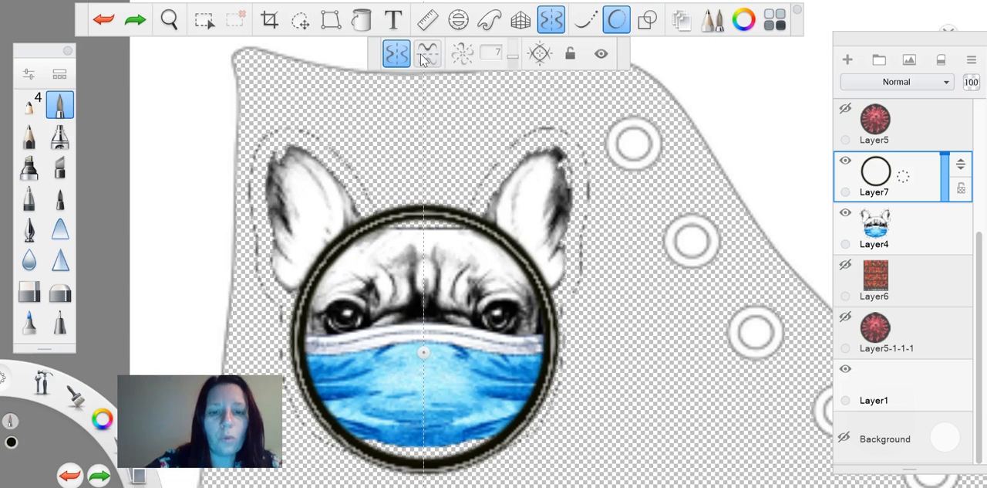
# Lock the symmetry lines, test them with a mirrored stroke beside the ear and undo the stroke
pyautogui.click(570, 52)
pyautogui.moveTo(598, 232); pyautogui.dragTo(657, 165)
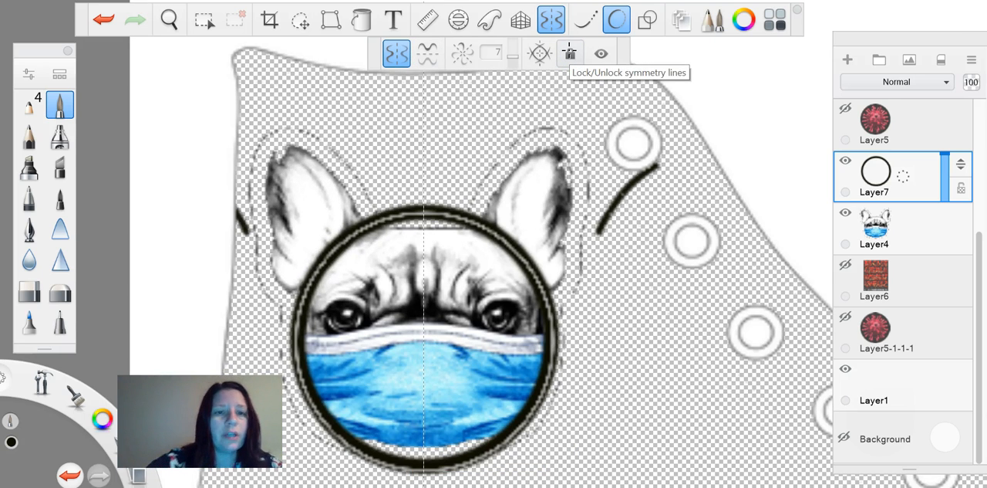
pyautogui.hotkey('ctrl', 'z')
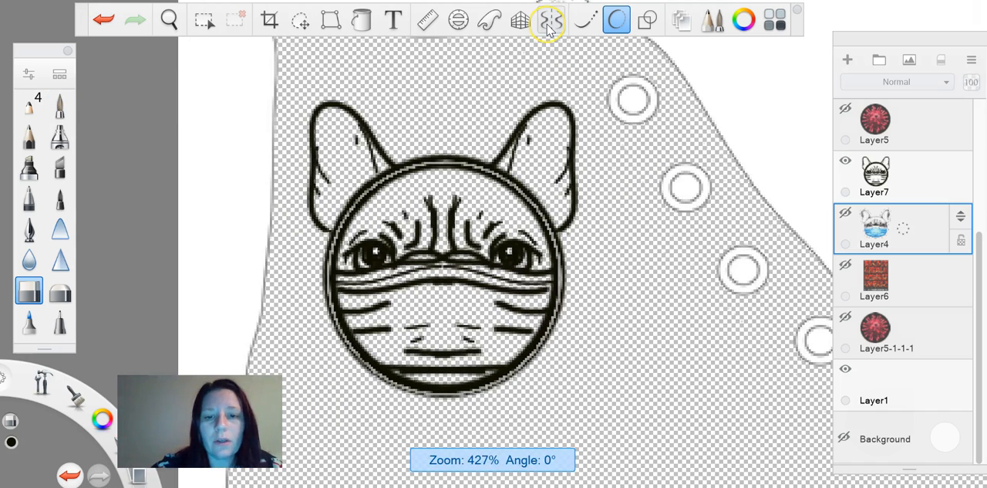
# Show the virus on Layer5-1-1-1 again and move it down beside the third upper eyelet
pyautogui.click(845, 439)
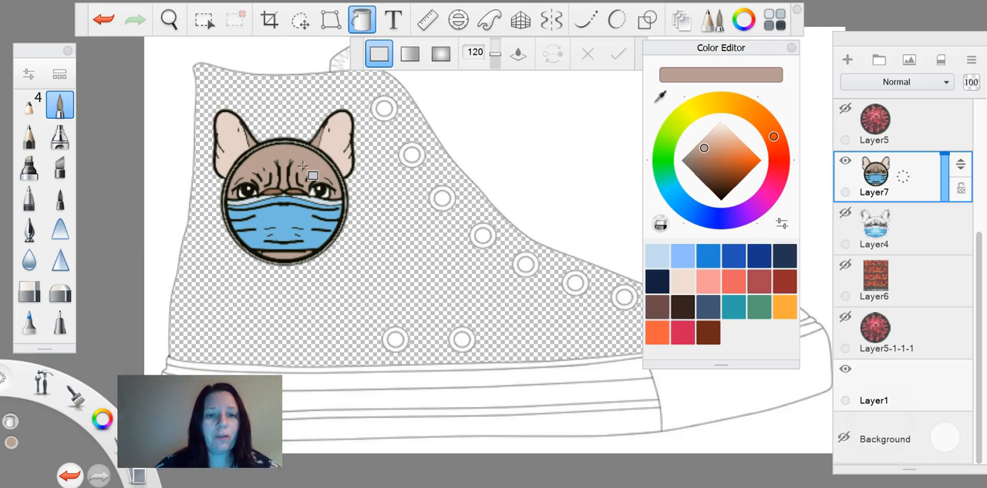
pyautogui.click(845, 317)
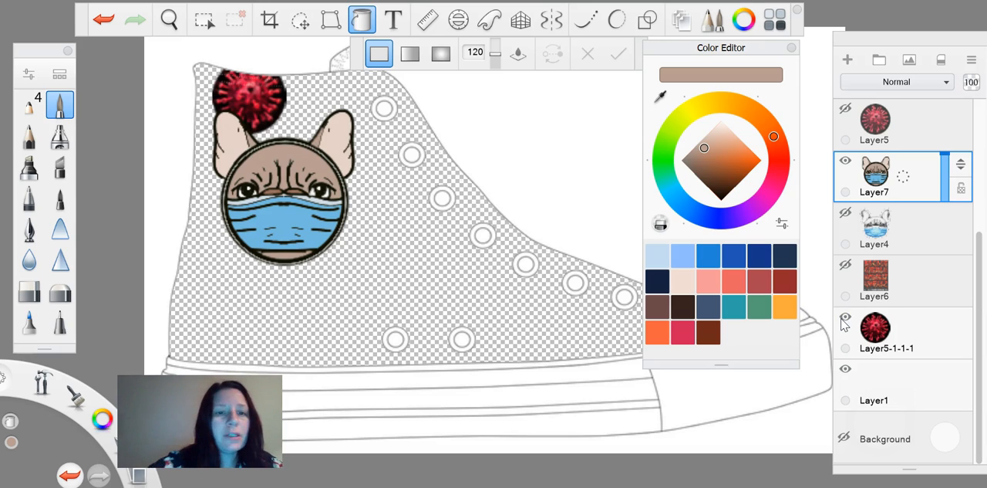
pyautogui.click(300, 22)
pyautogui.click(901, 341)
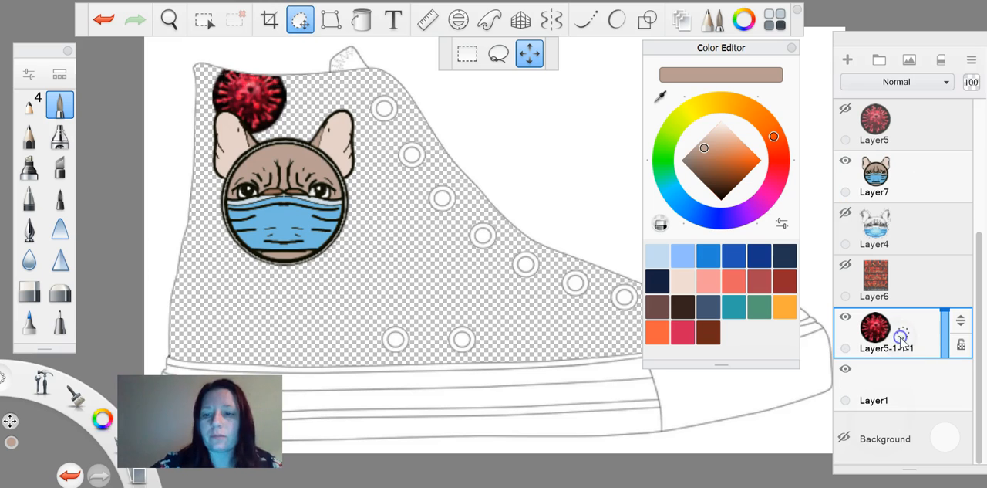
pyautogui.moveTo(420, 340); pyautogui.dragTo(536, 453)
pyautogui.hotkey('ctrl', 'z')
pyautogui.click(432, 292)
pyautogui.scroll(1, 401, 244)
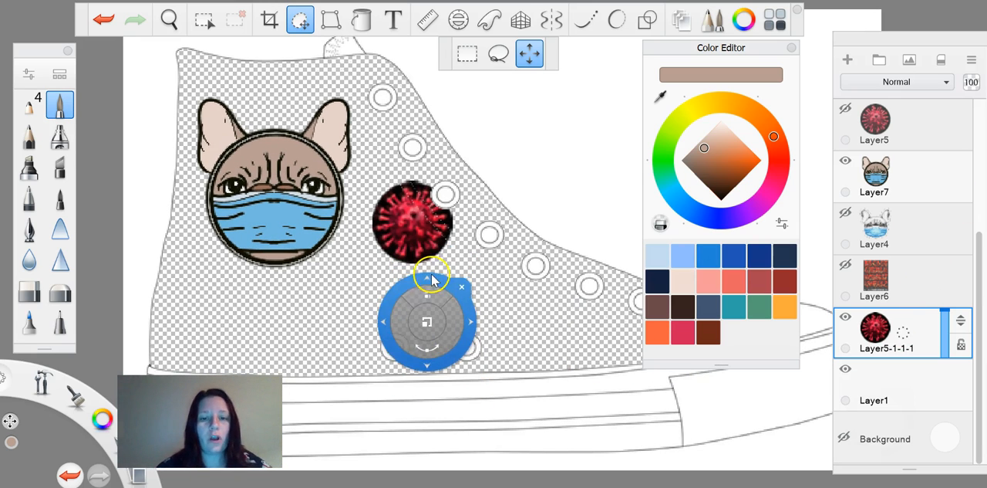
# Enlarge the virus to about double over the left lower eyelet and add a new layer above it
pyautogui.moveTo(435, 287); pyautogui.dragTo(502, 284)
pyautogui.moveTo(452, 264); pyautogui.dragTo(436, 331)
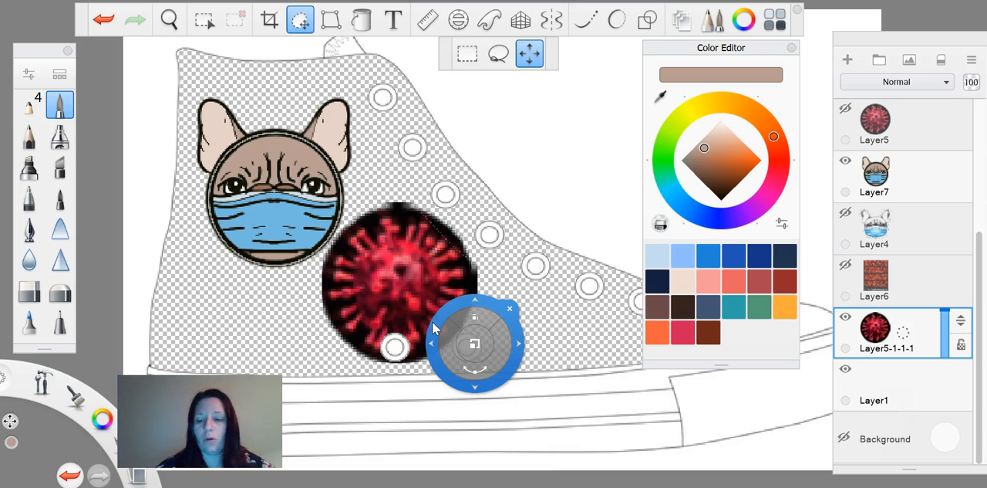
pyautogui.press('Escape')
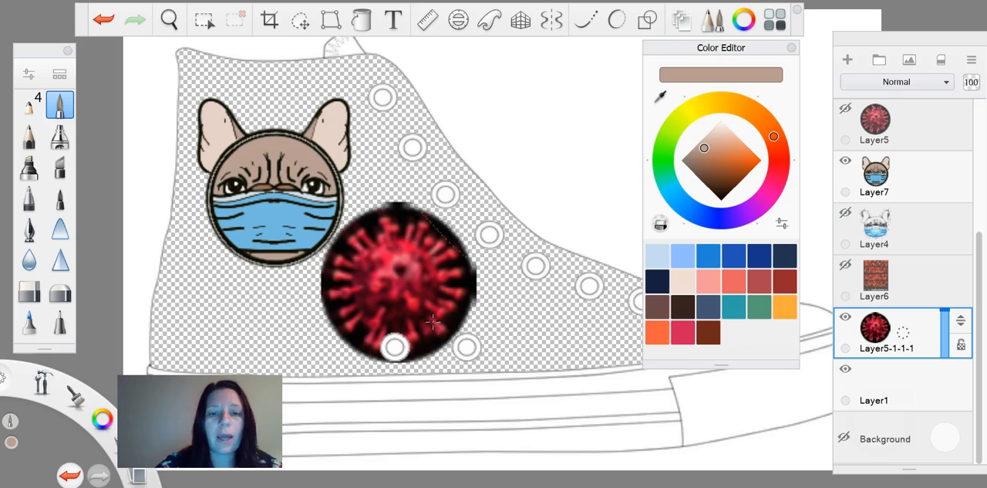
pyautogui.click(847, 59)
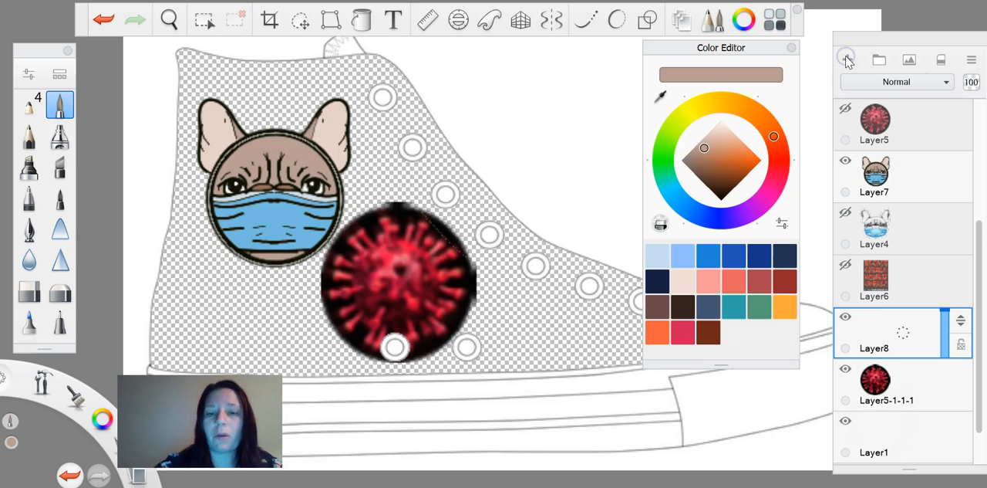
# Trace the virus's body, knobs and surface spots in black on Layer8, then hide the reference on Layer5-1-1-1
pyautogui.scroll(5, 532, 278)
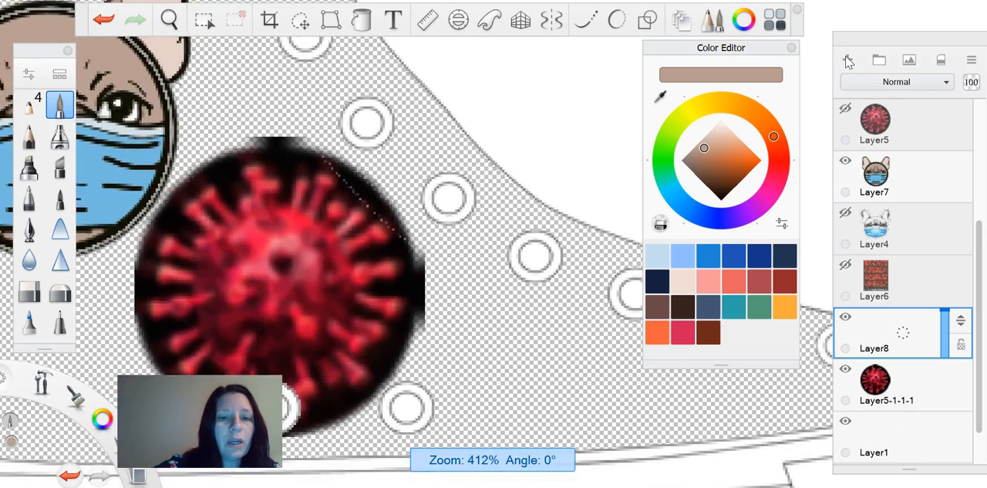
pyautogui.scroll(4, 355, 270)
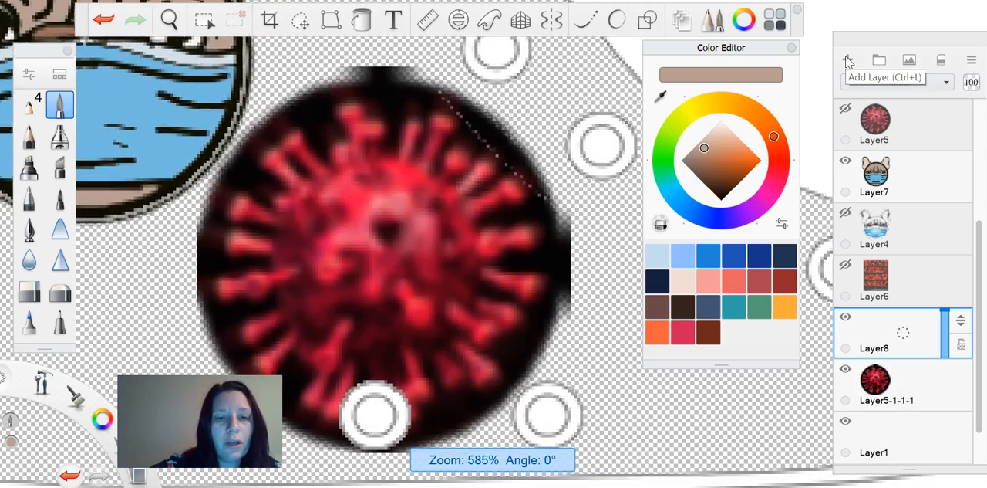
pyautogui.scroll(1, 378, 262)
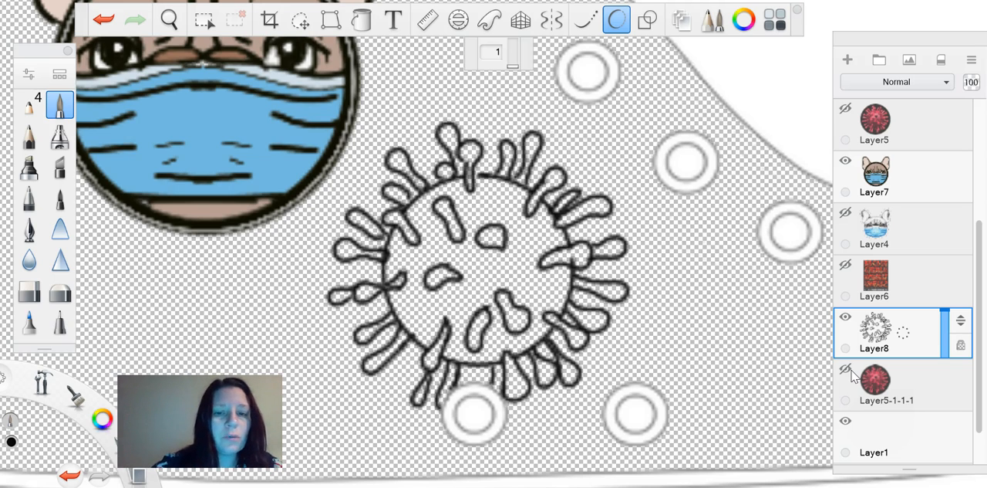
# Colour the traced virus in shaded reds with pale pink highlights, using Layer8 and a new red base layer beneath it
pyautogui.press('[')
pyautogui.press('[')
pyautogui.press('[')
pyautogui.press('[')
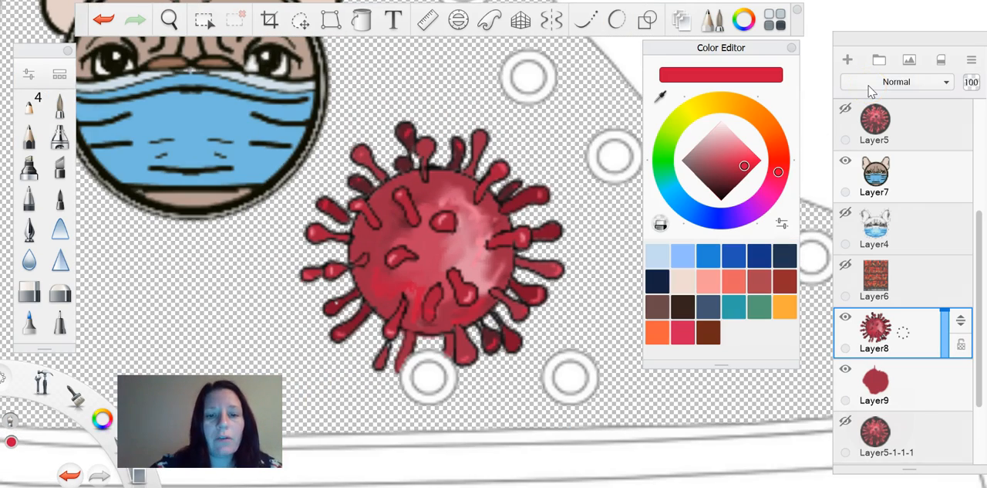
pyautogui.scroll(-5, 432, 250)
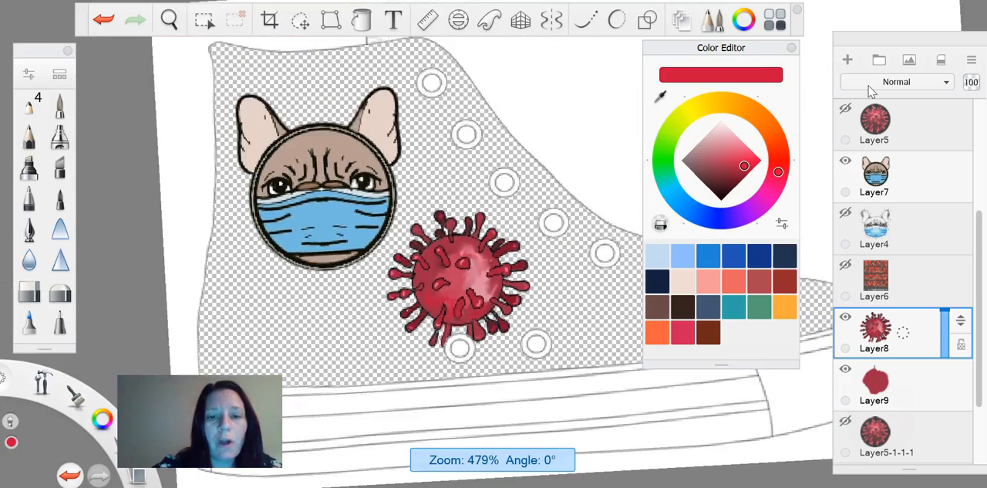
pyautogui.hscroll(1, 432, 251)
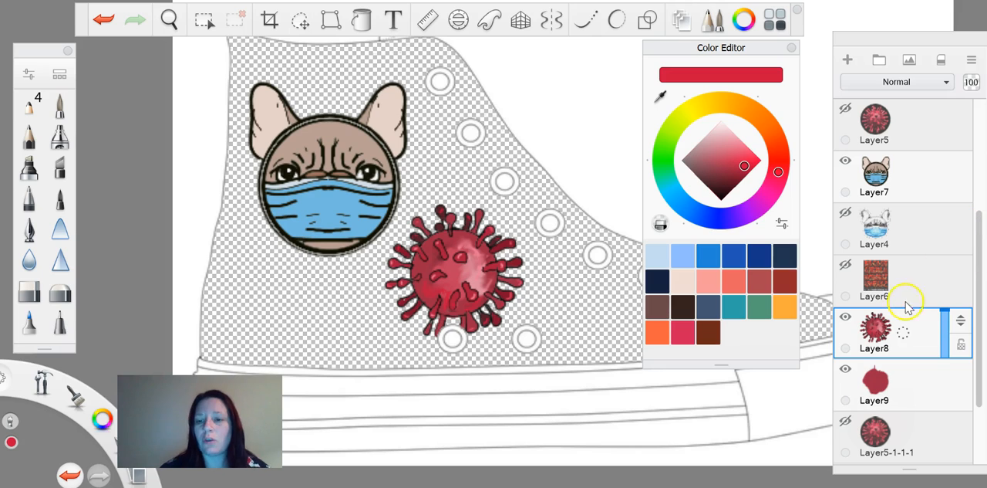
# Duplicate the virus on Layer8 and move the copy to the lower heel corner of the shoe
pyautogui.moveTo(907, 341); pyautogui.dragTo(874, 306)
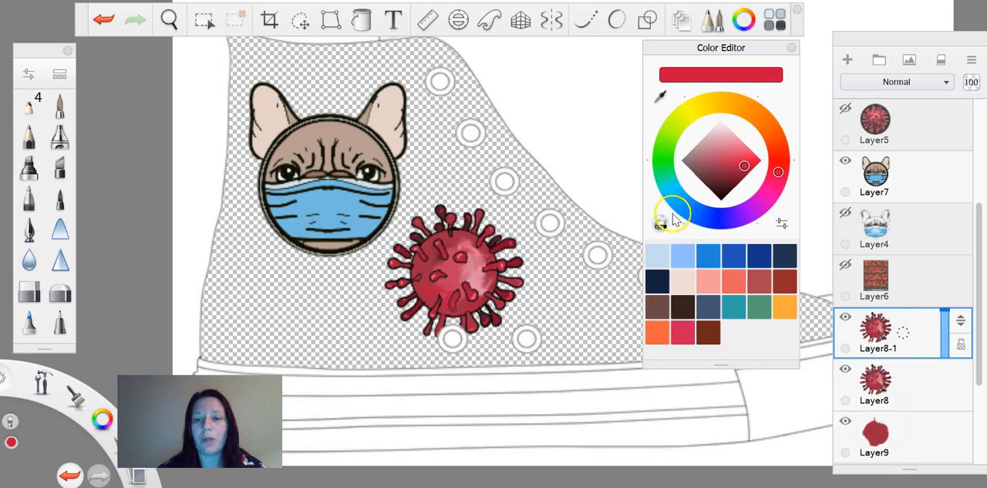
pyautogui.click(744, 19)
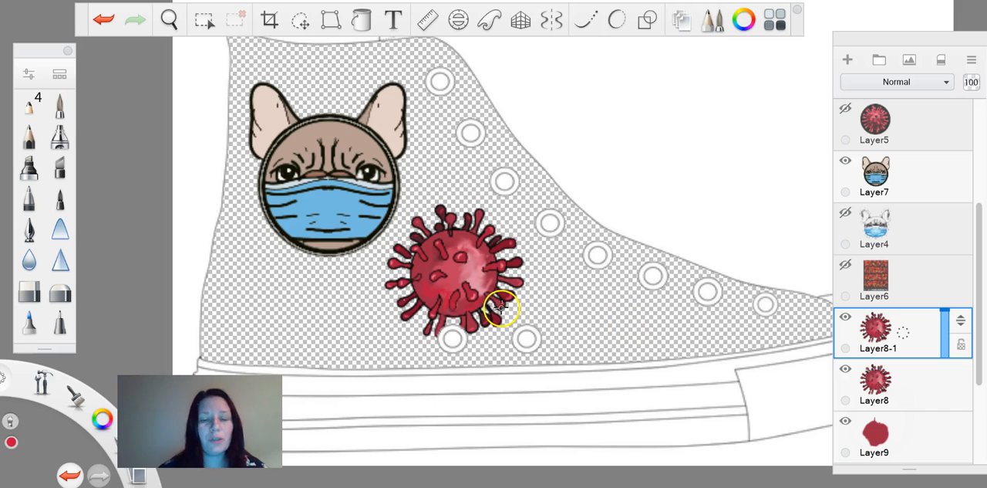
pyautogui.click(301, 26)
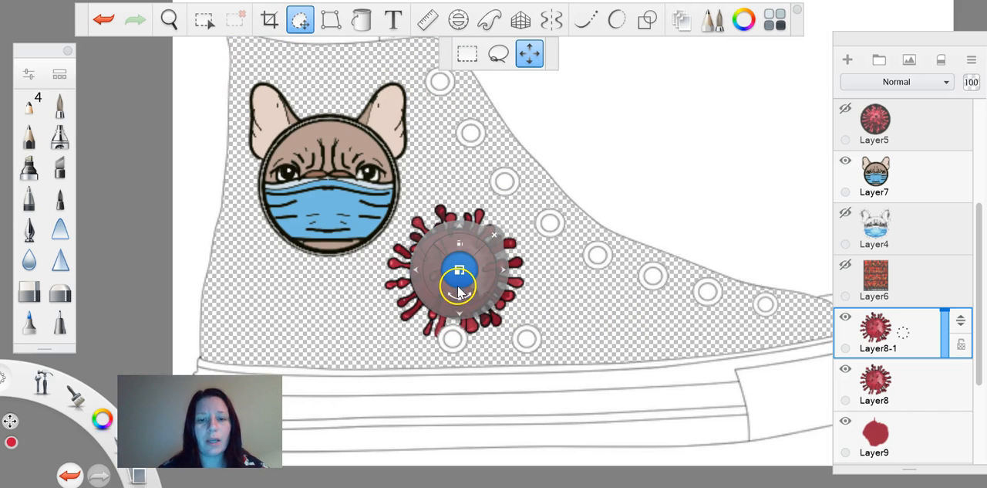
pyautogui.moveTo(452, 321); pyautogui.dragTo(225, 372)
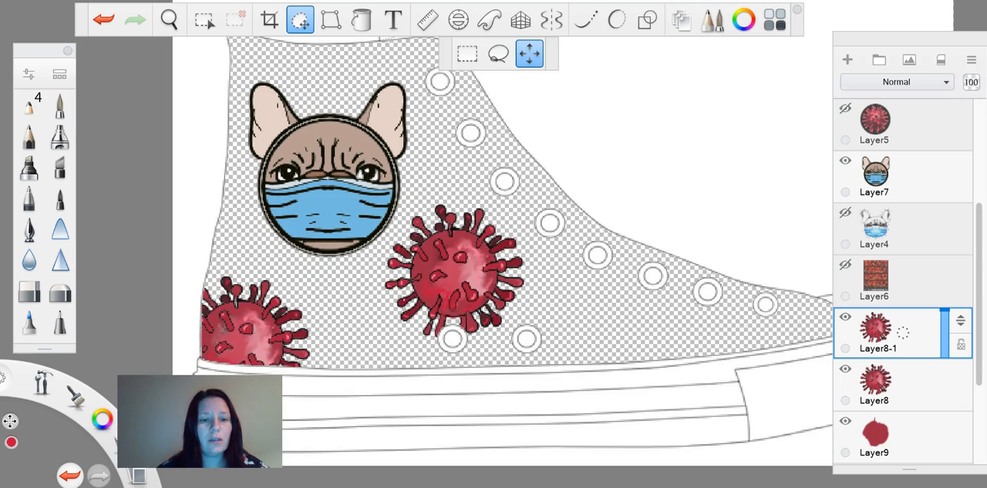
pyautogui.moveTo(500, 324); pyautogui.dragTo(827, 320)
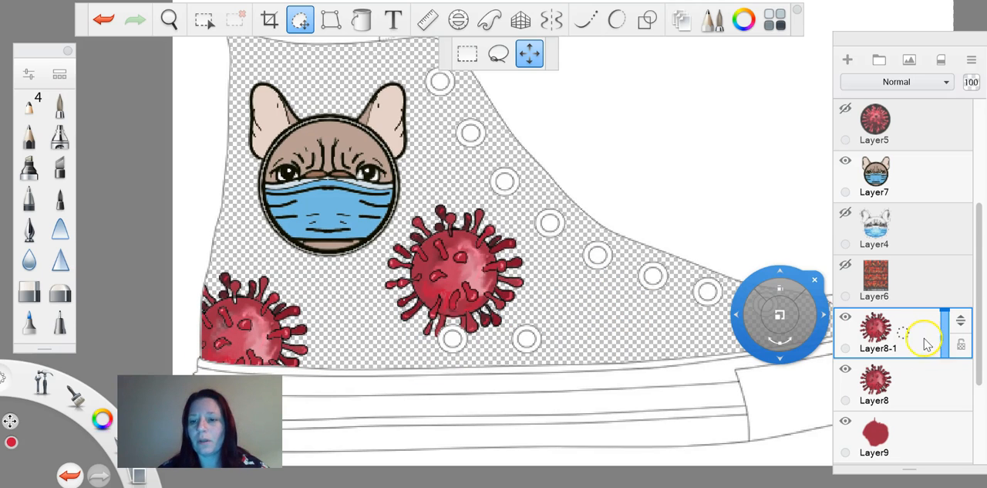
# Keep duplicating the virus and scatter the copies in varied sizes across the shoe's upper, behind the bulldog
pyautogui.moveTo(904, 332); pyautogui.dragTo(870, 292)
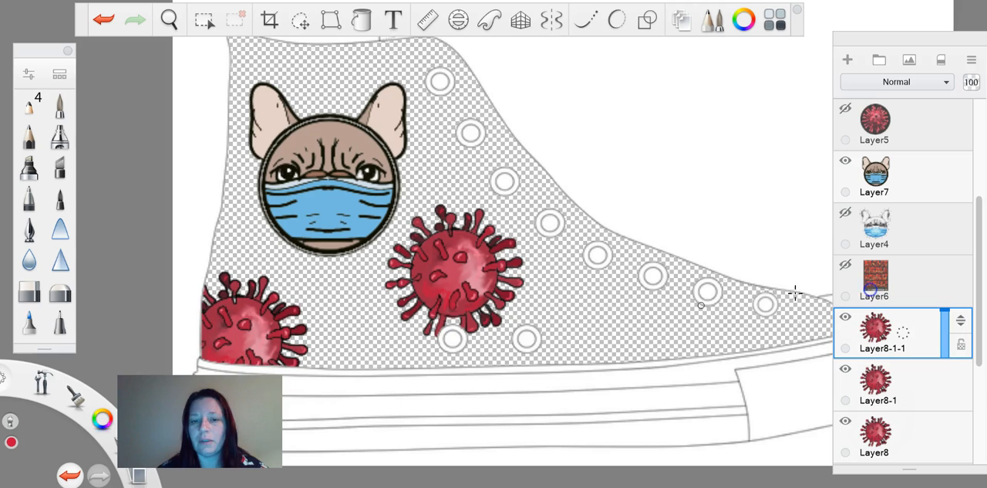
pyautogui.click(300, 21)
pyautogui.moveTo(534, 309); pyautogui.dragTo(539, 96)
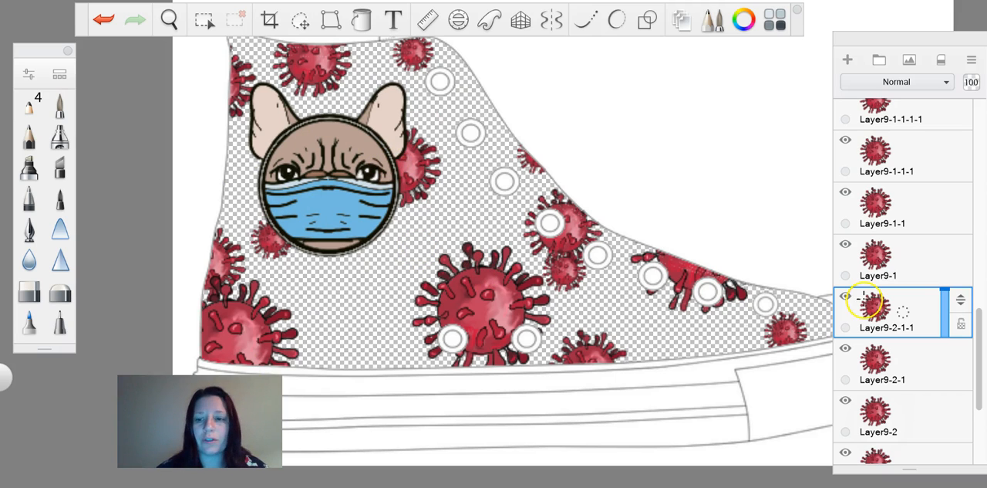
# Show the graffiti alphabet on Layer6 and add a new layer above it for tracing with the brush
pyautogui.moveTo(980, 349); pyautogui.dragTo(983, 202)
pyautogui.click(851, 246)
pyautogui.click(850, 245)
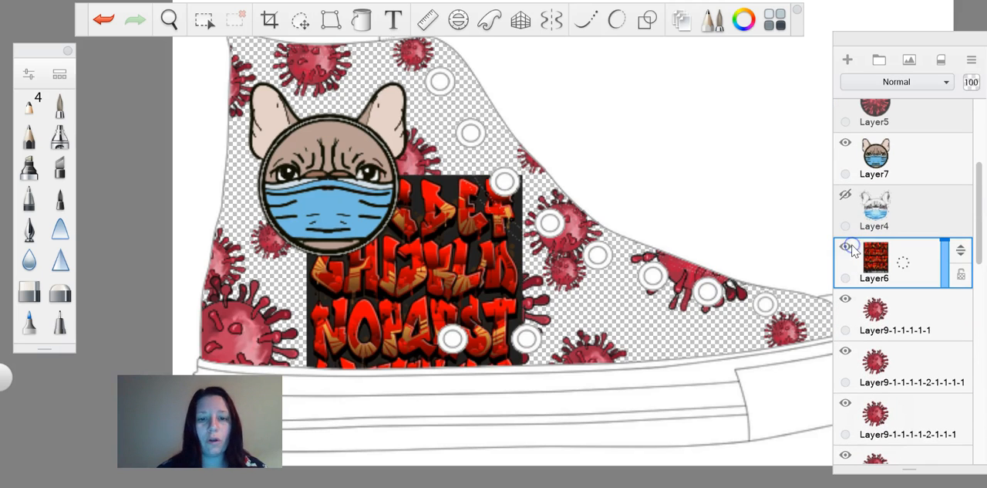
pyautogui.scroll(5, 464, 320)
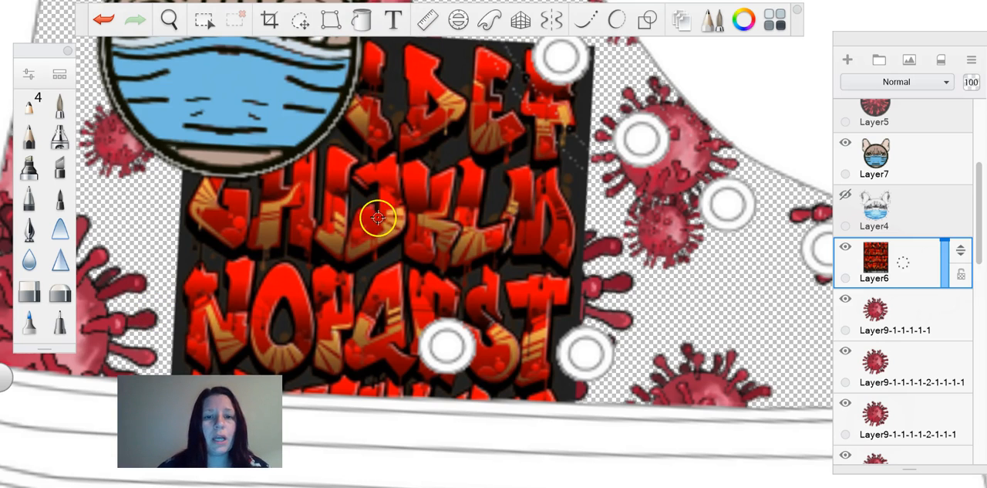
pyautogui.click(56, 108)
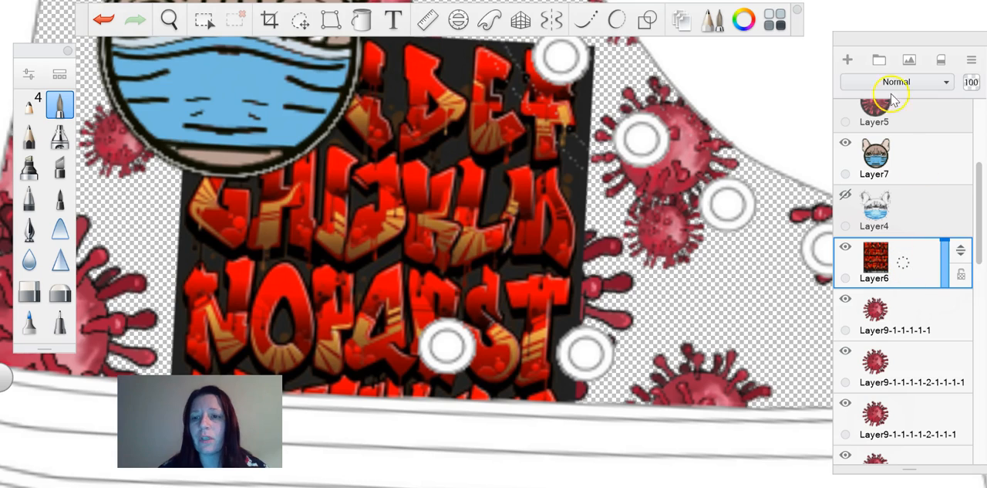
pyautogui.click(849, 61)
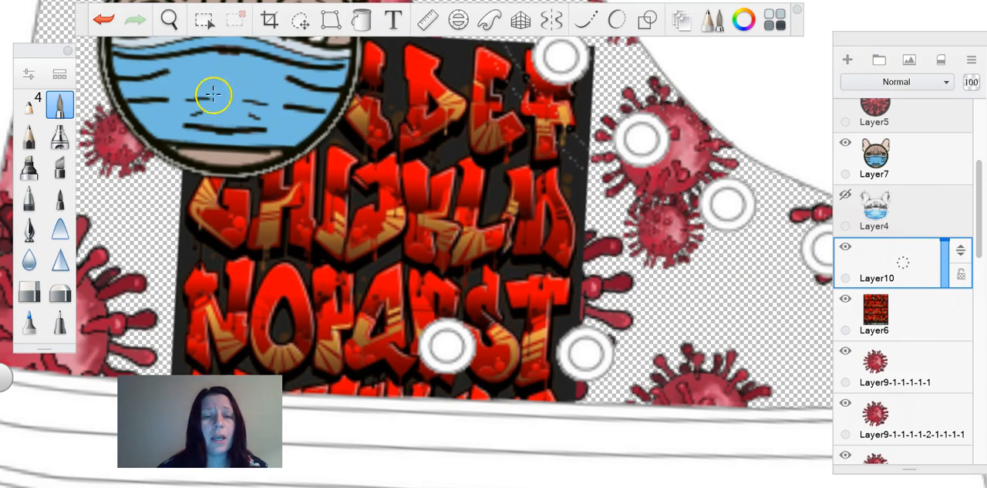
# Reposition the graffiti alphabet on Layer6 as needed to trace COVID19 in black letters on Layer10, then remove the reference
pyautogui.click(867, 311)
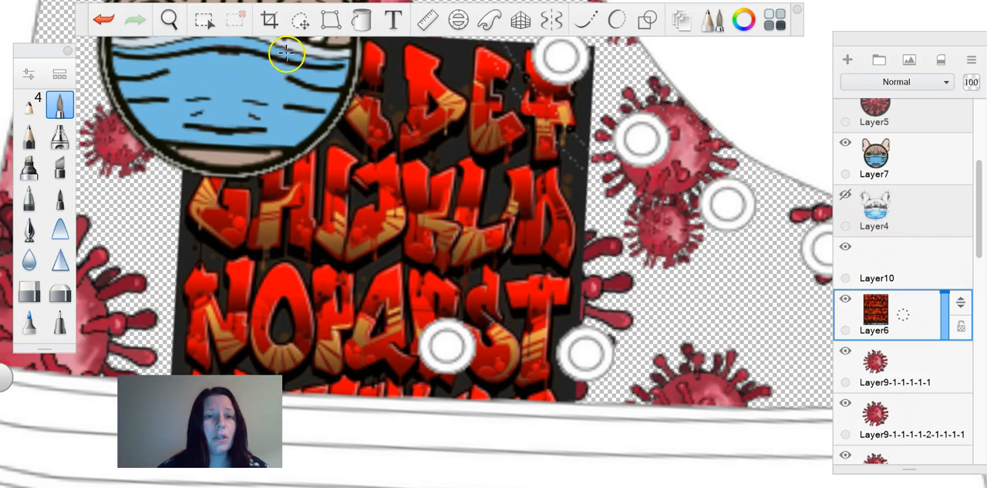
pyautogui.click(301, 25)
pyautogui.moveTo(487, 302); pyautogui.dragTo(383, 459)
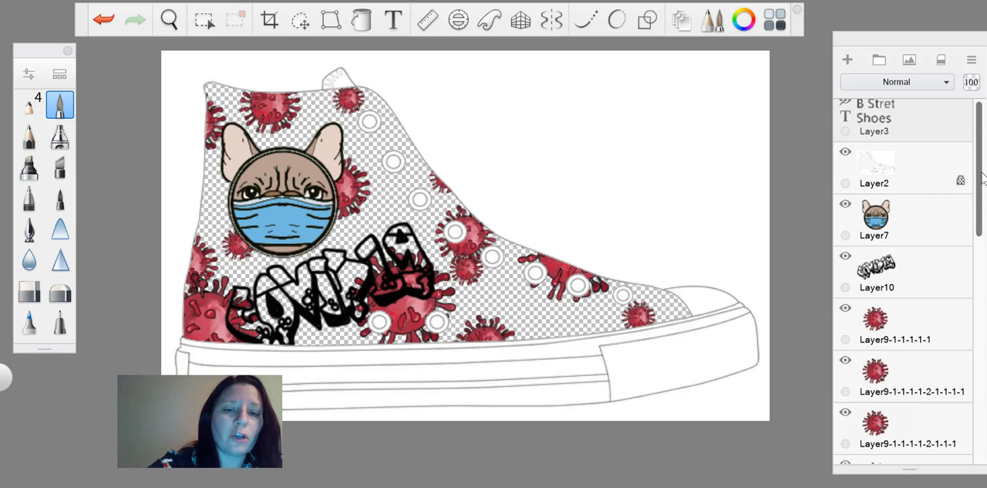
# Colour the COVID19 lettering in greens with yellow accents and move it up over the bulldog's chin, above Layer7
pyautogui.scroll(10, 353, 305)
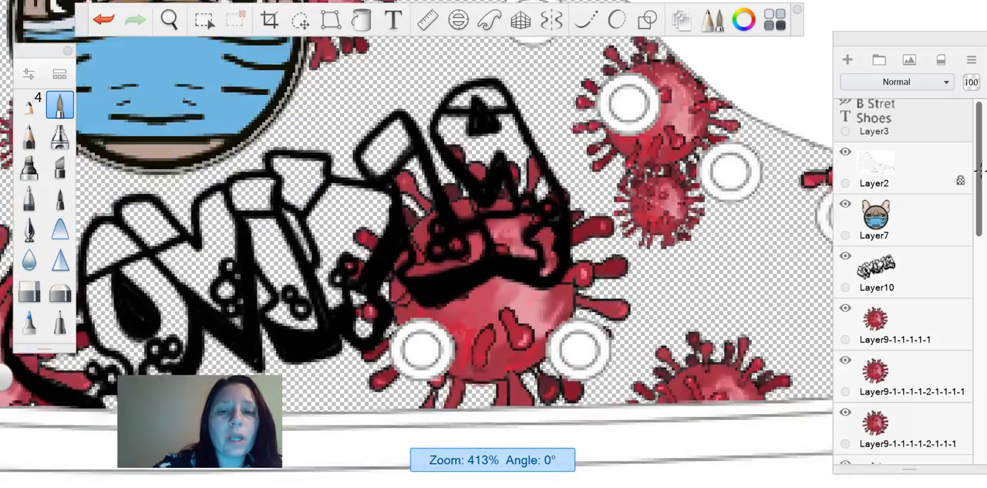
pyautogui.scroll(-2, 463, 247)
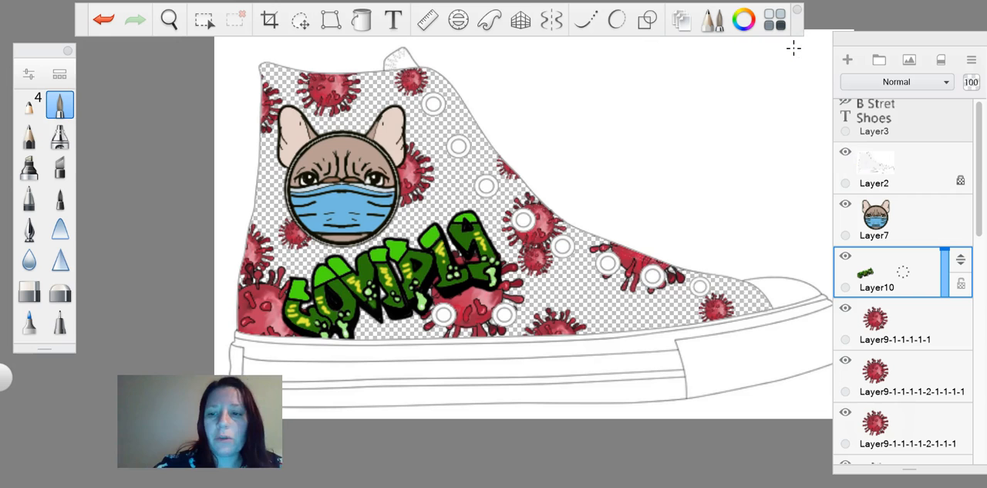
pyautogui.click(300, 19)
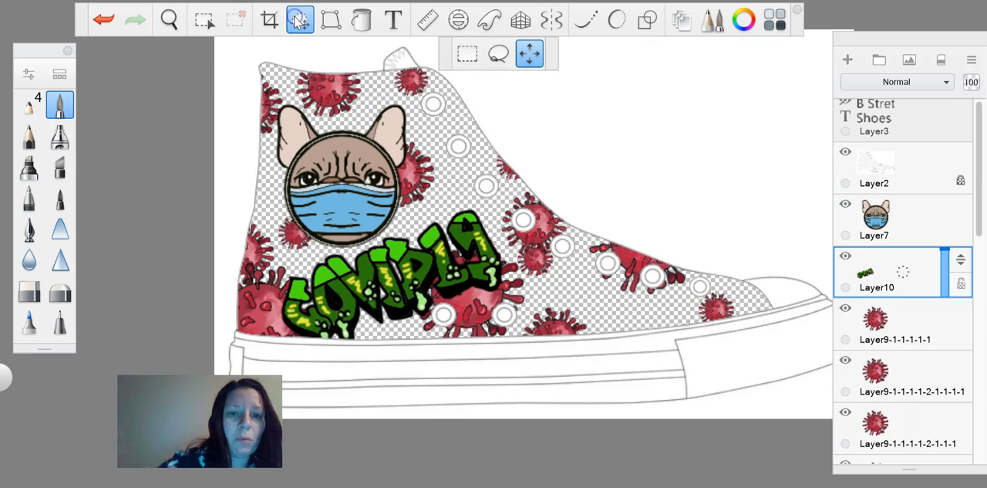
pyautogui.moveTo(554, 338); pyautogui.dragTo(549, 313)
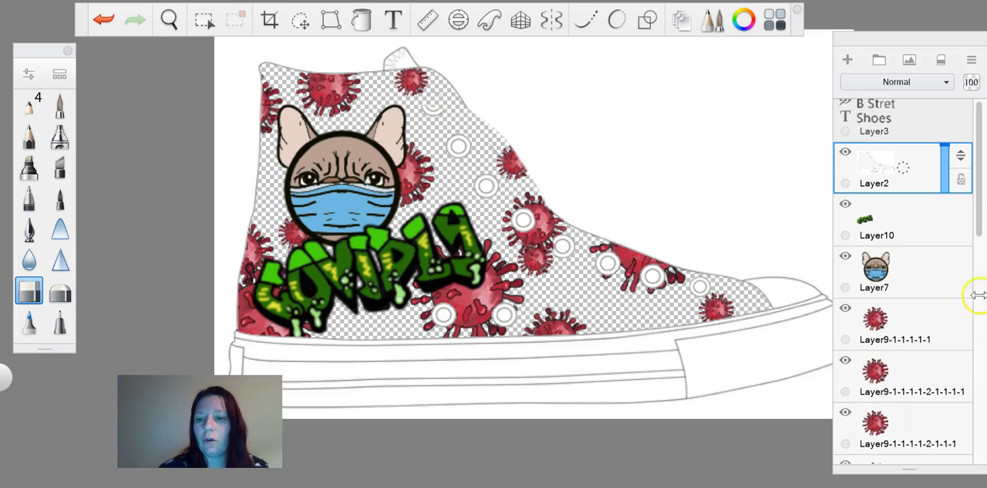
# Show the Background layer and open its colour for editing
pyautogui.moveTo(978, 235); pyautogui.dragTo(978, 463)
pyautogui.click(844, 437)
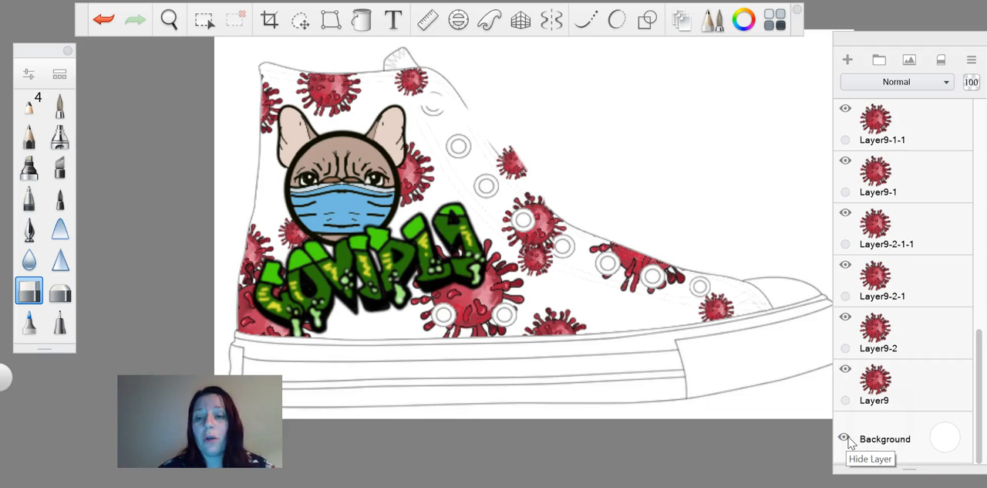
pyautogui.click(945, 438)
# Try yellow, orange-yellow, pink and white as the shoe's background colour
pyautogui.moveTo(947, 448); pyautogui.dragTo(940, 410)
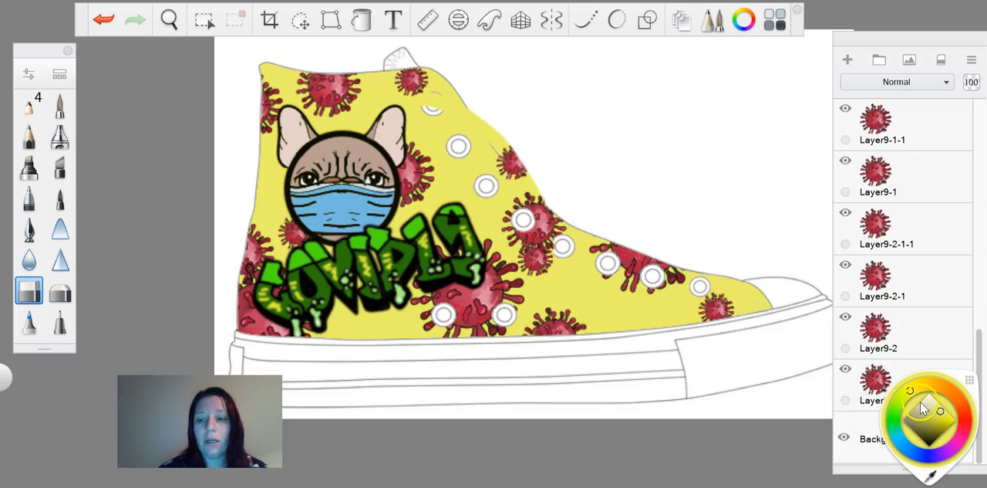
pyautogui.click(932, 382)
pyautogui.click(892, 416)
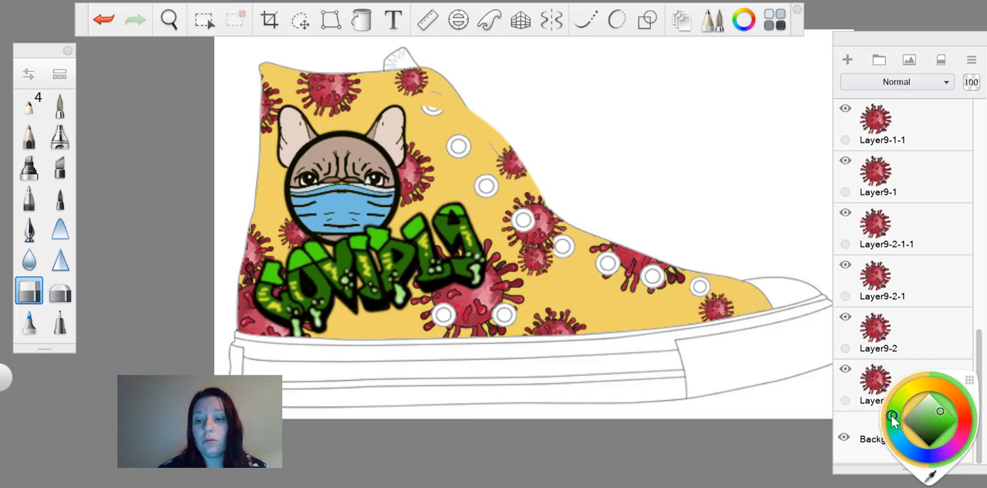
pyautogui.click(926, 454)
pyautogui.click(959, 441)
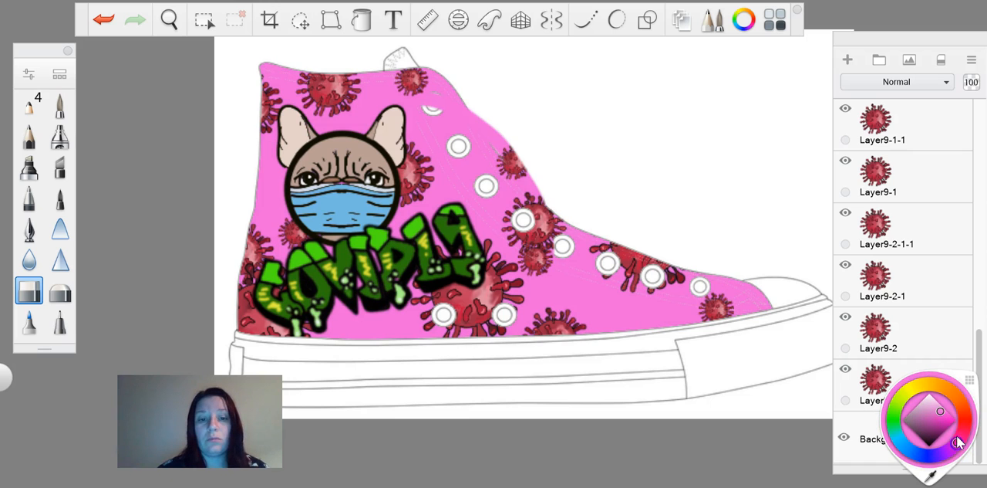
pyautogui.moveTo(956, 415)
pyautogui.mouseDown()
pyautogui.moveTo(925, 388)
pyautogui.moveTo(894, 421)
pyautogui.moveTo(931, 403)
pyautogui.moveTo(932, 388)
pyautogui.mouseUp()
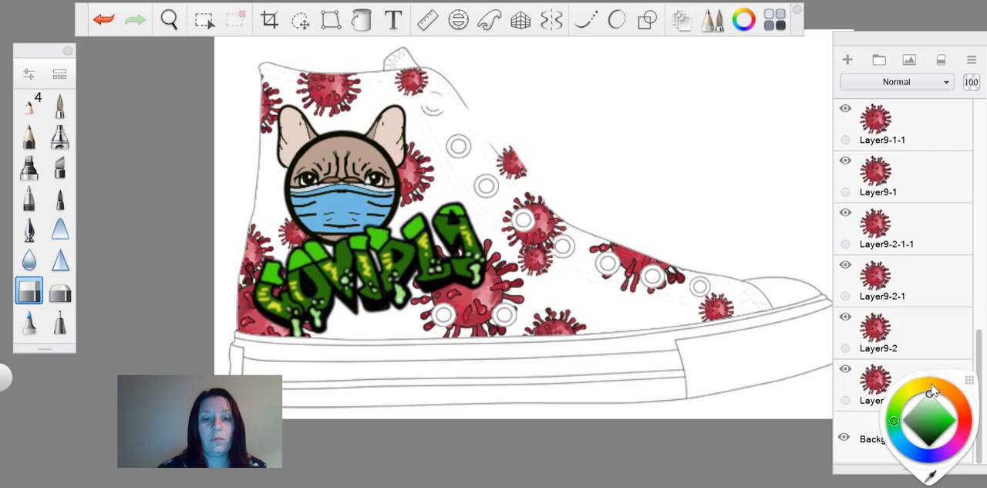
# Set the background to a muted pale yellow after comparing lighter, brighter and darker olive shades
pyautogui.click(931, 398)
pyautogui.click(914, 389)
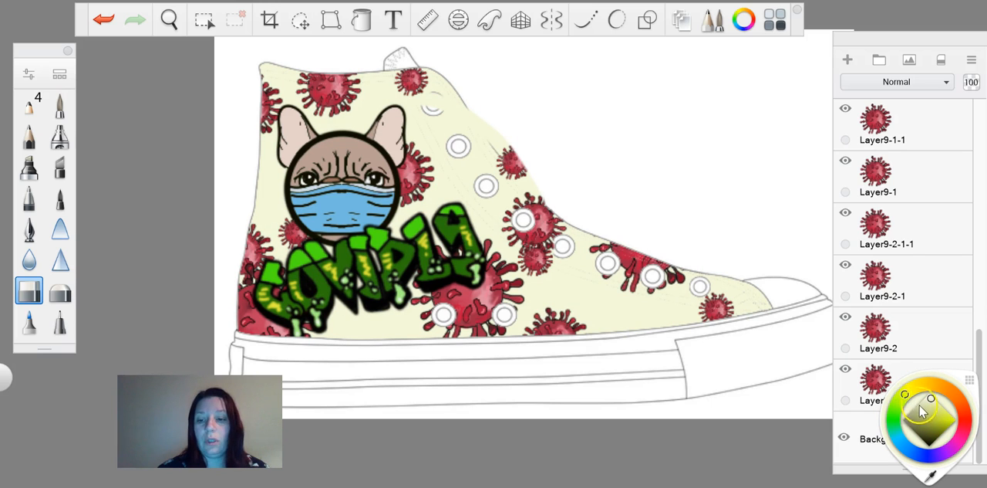
pyautogui.click(938, 417)
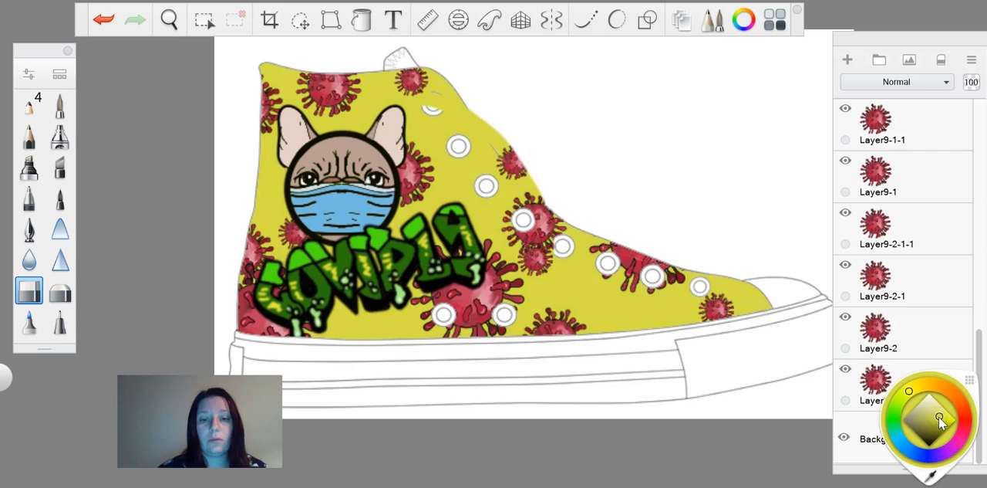
pyautogui.click(934, 421)
pyautogui.click(928, 427)
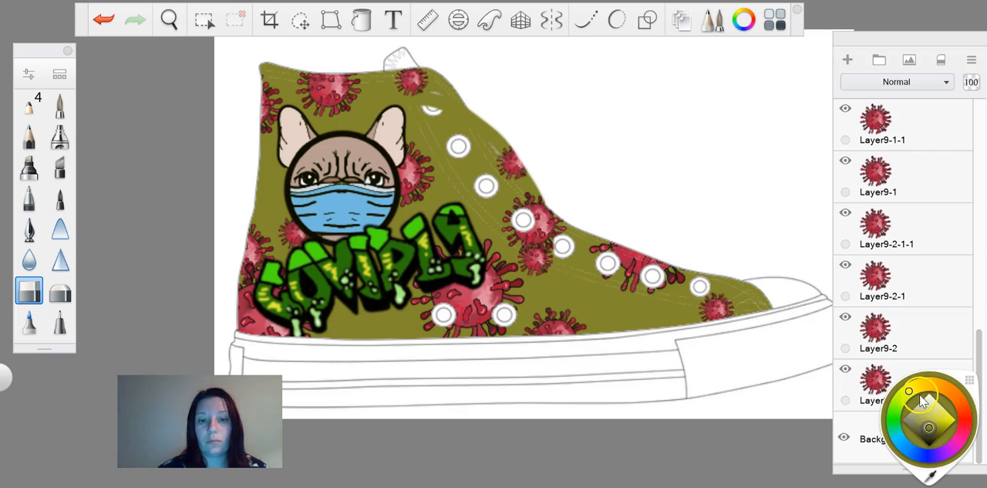
pyautogui.moveTo(923, 408); pyautogui.dragTo(919, 416)
pyautogui.click(932, 408)
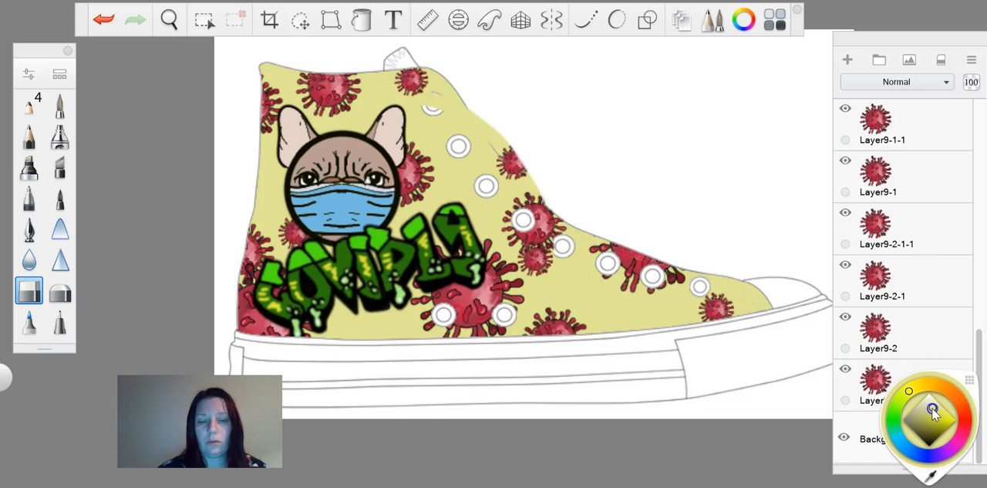
pyautogui.click(933, 92)
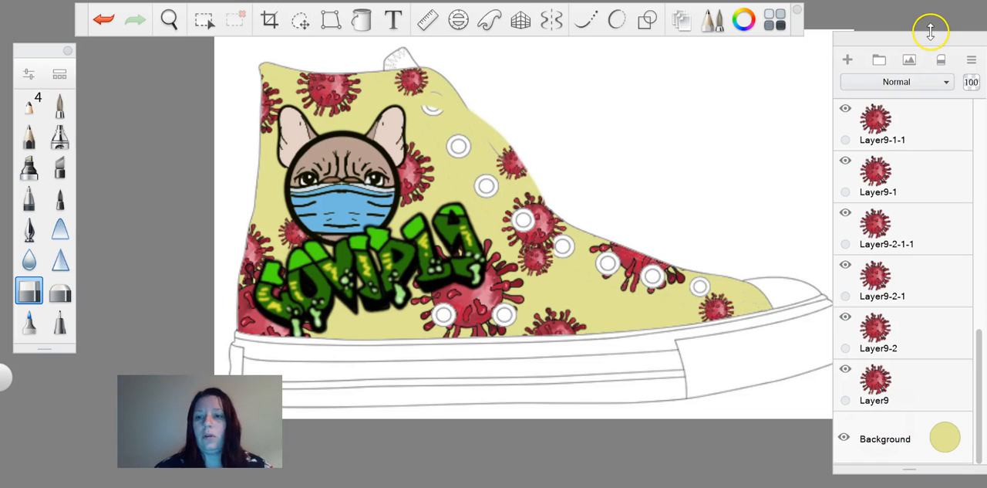
pyautogui.scroll(-5, 502, 232)
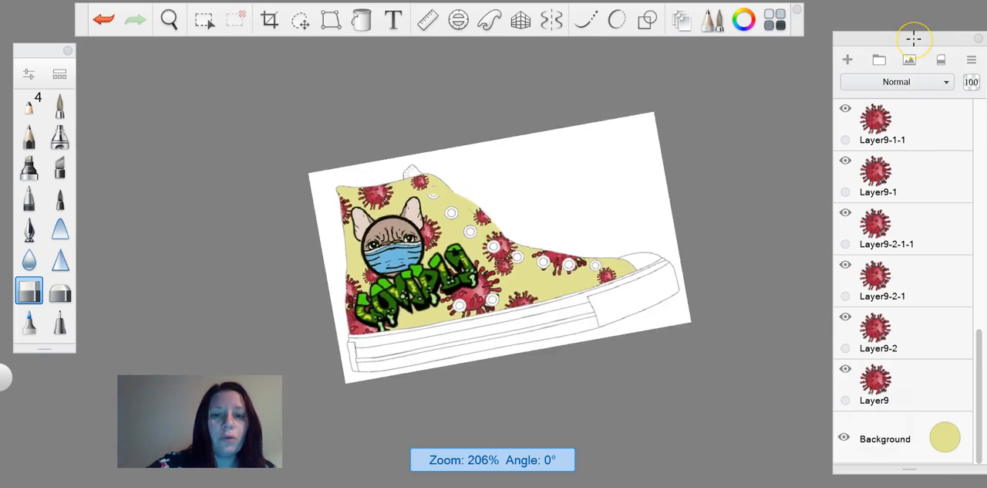
pyautogui.scroll(5, 463, 224)
pyautogui.scroll(-2, 463, 224)
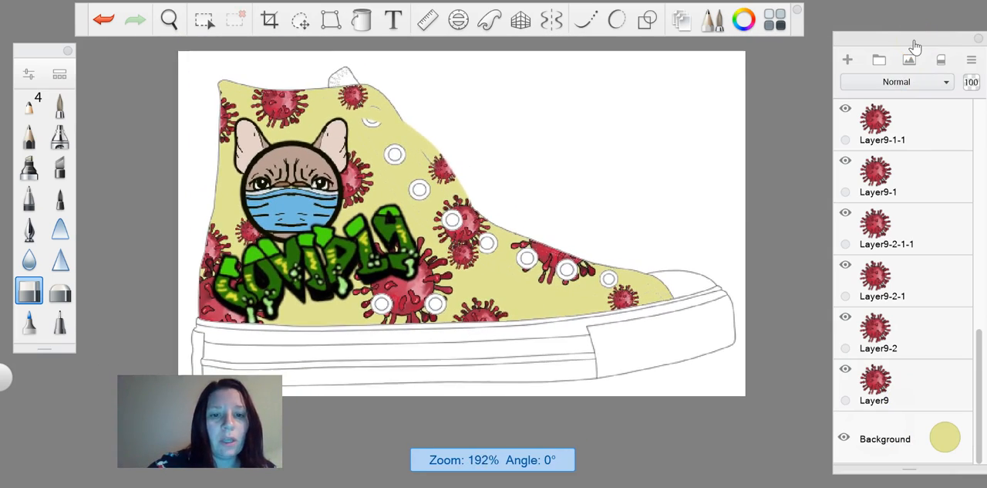